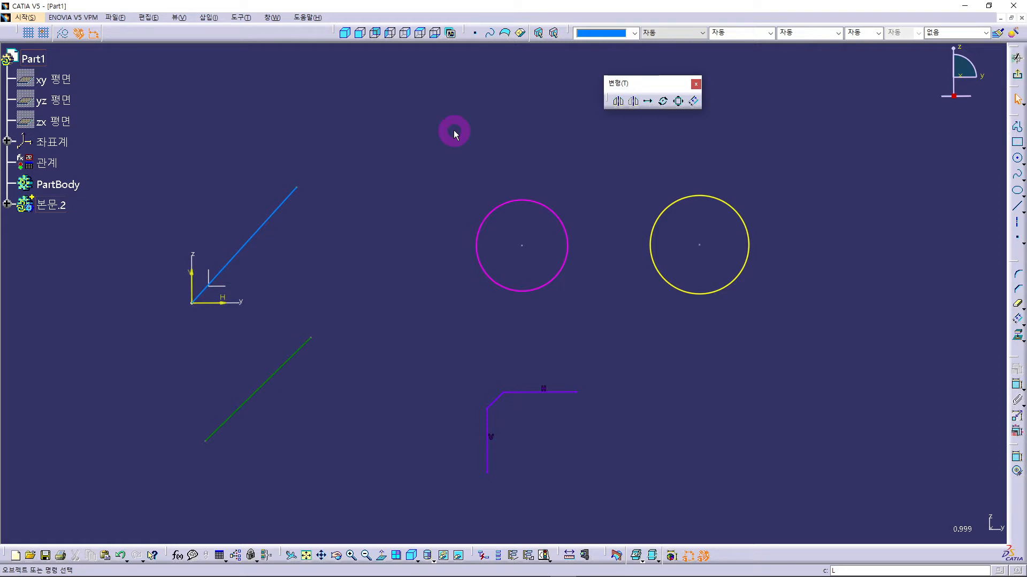
left_click(280, 208)
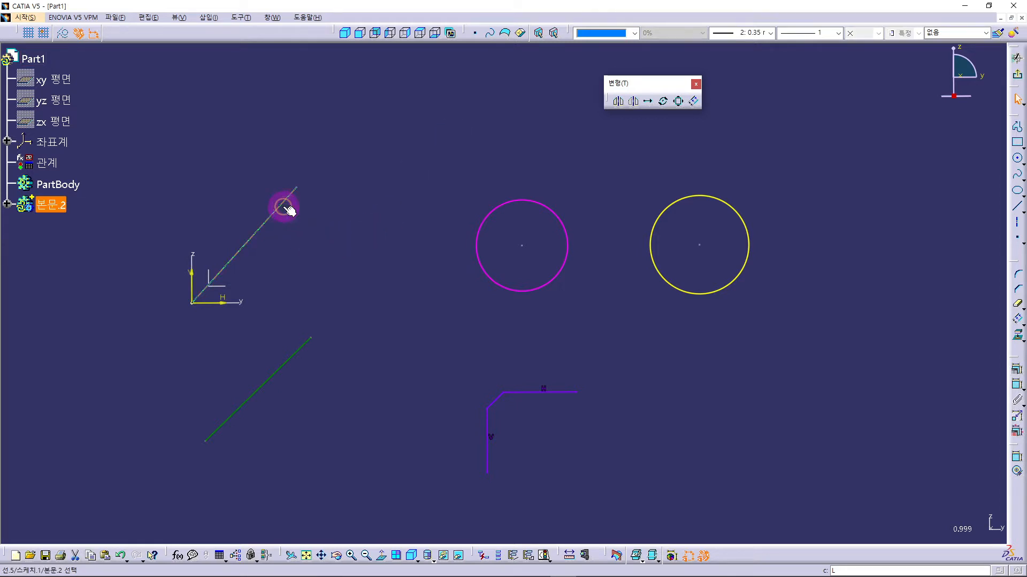
left_click(692, 101)
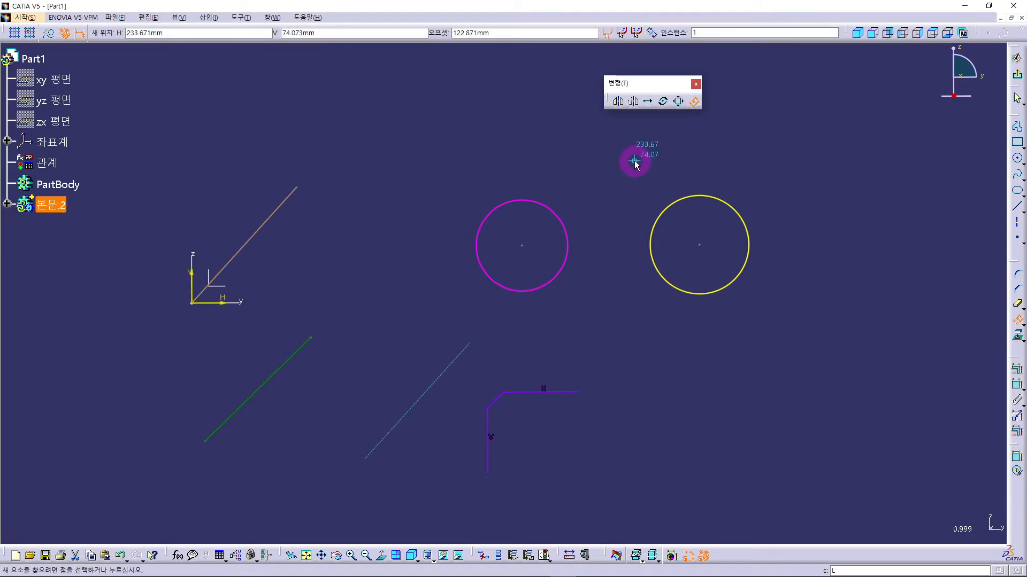
key("Escape")
left_click(646, 160)
left_click(692, 105)
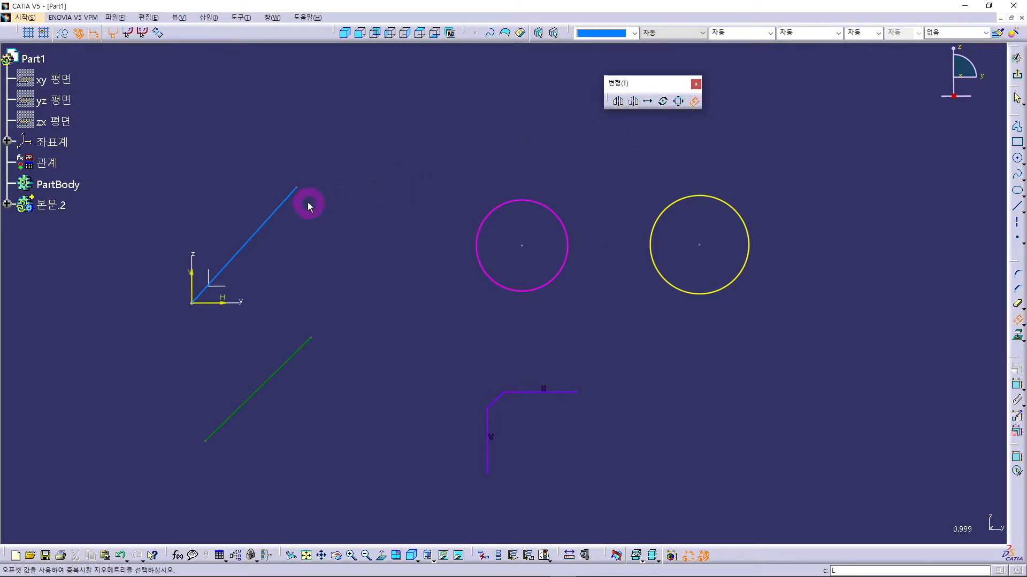
left_click(294, 198)
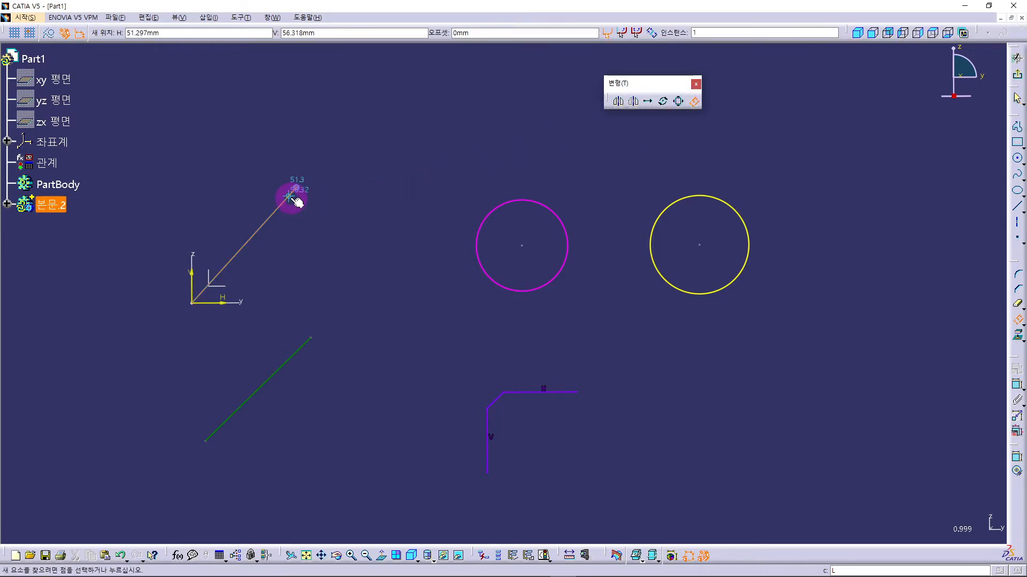
left_click(291, 199)
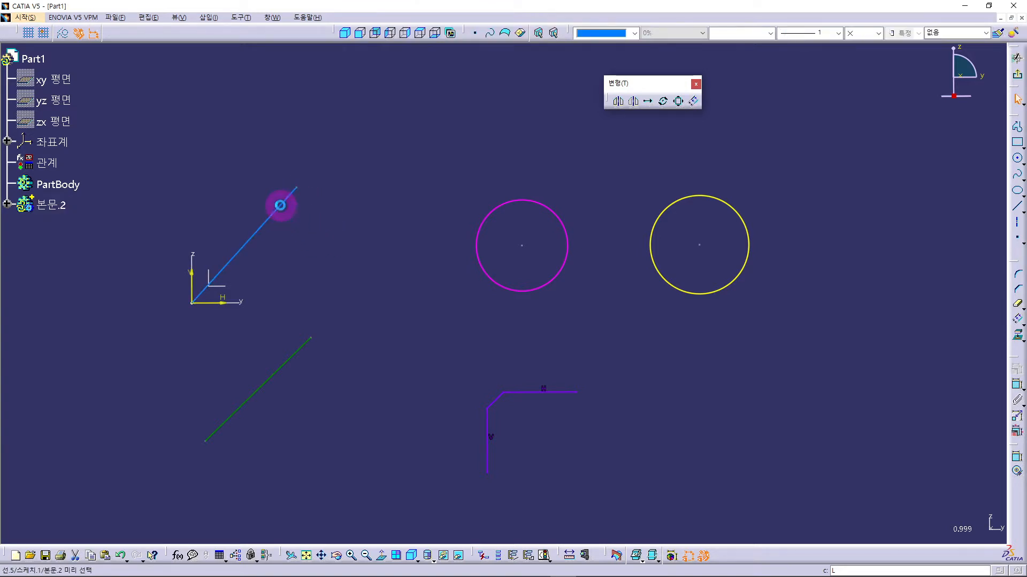
Offset the blue line by 10 mm on its lower-right side as a single instance
left_click(280, 203)
left_click(690, 102)
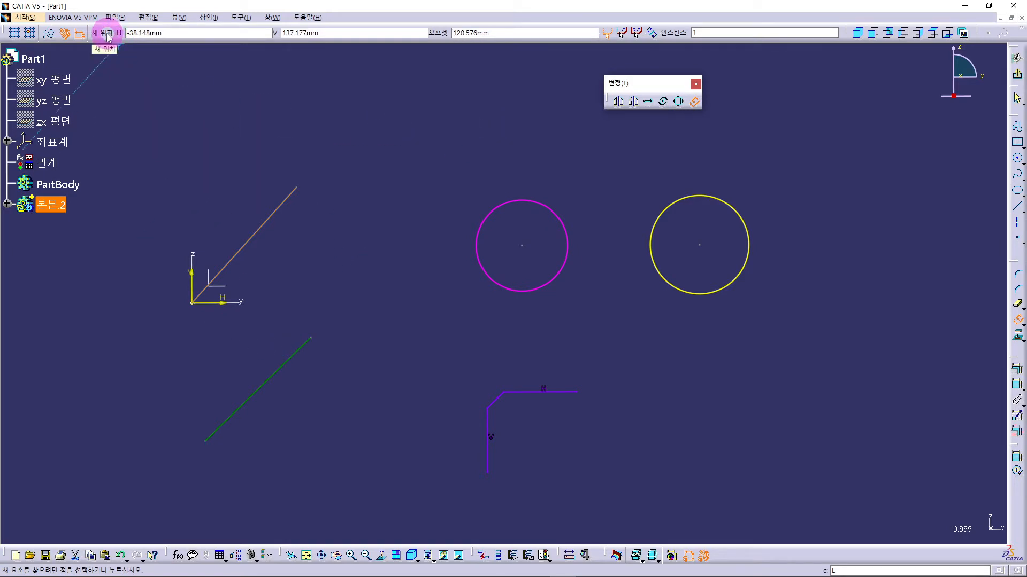
left_click(466, 34)
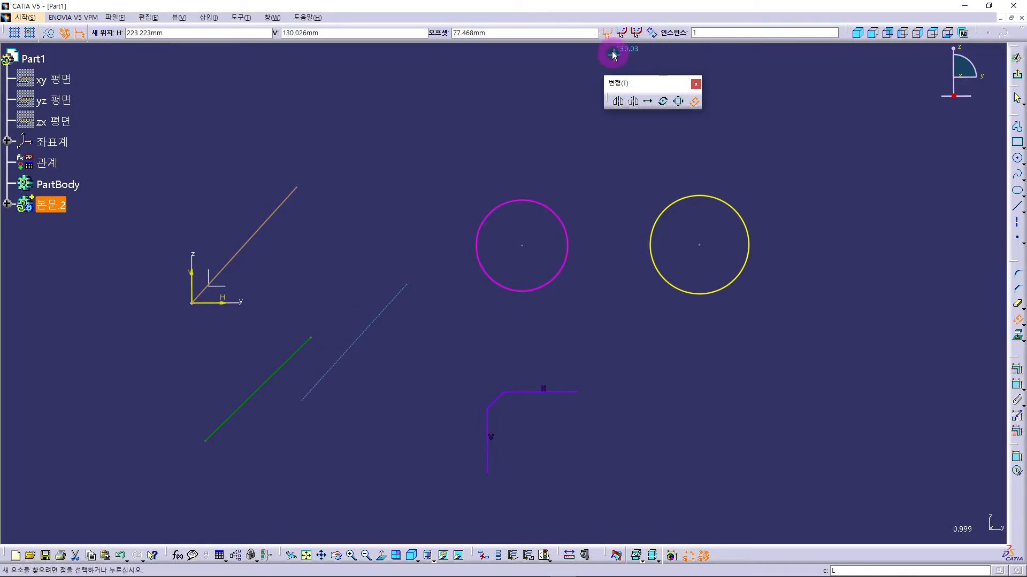
left_click(608, 34)
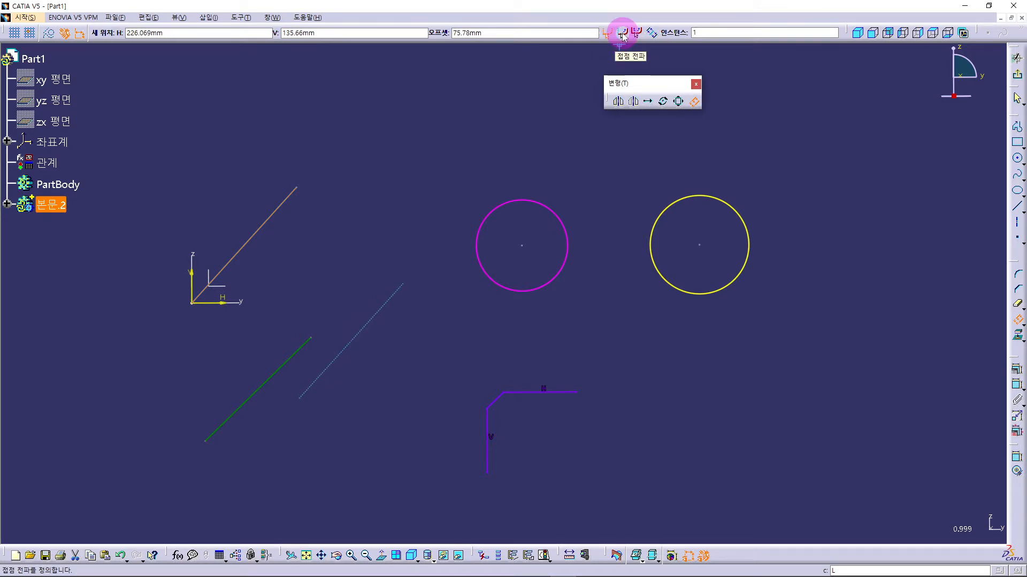
left_click(623, 35)
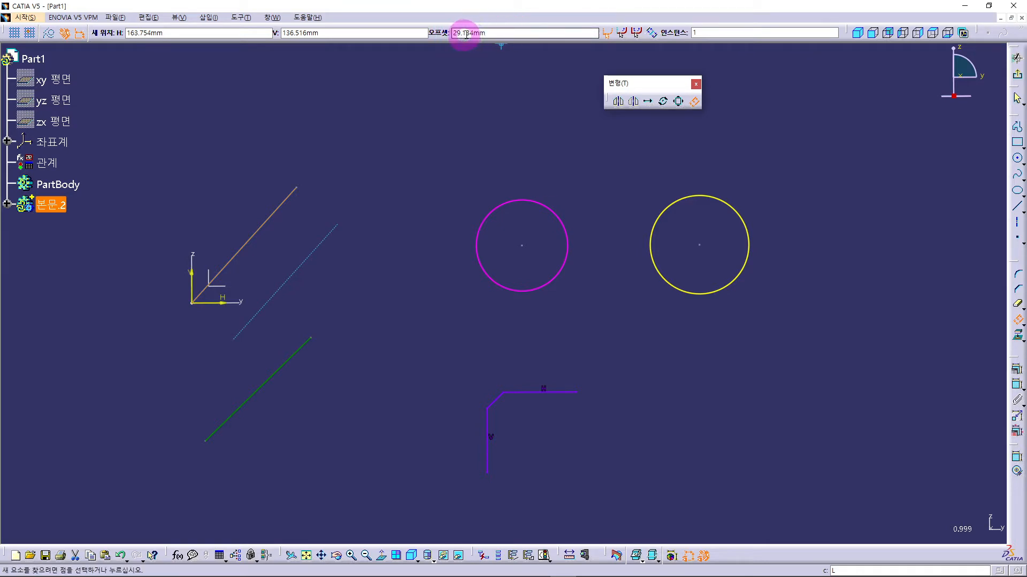
left_click(495, 34)
left_click_drag(495, 34, 450, 38)
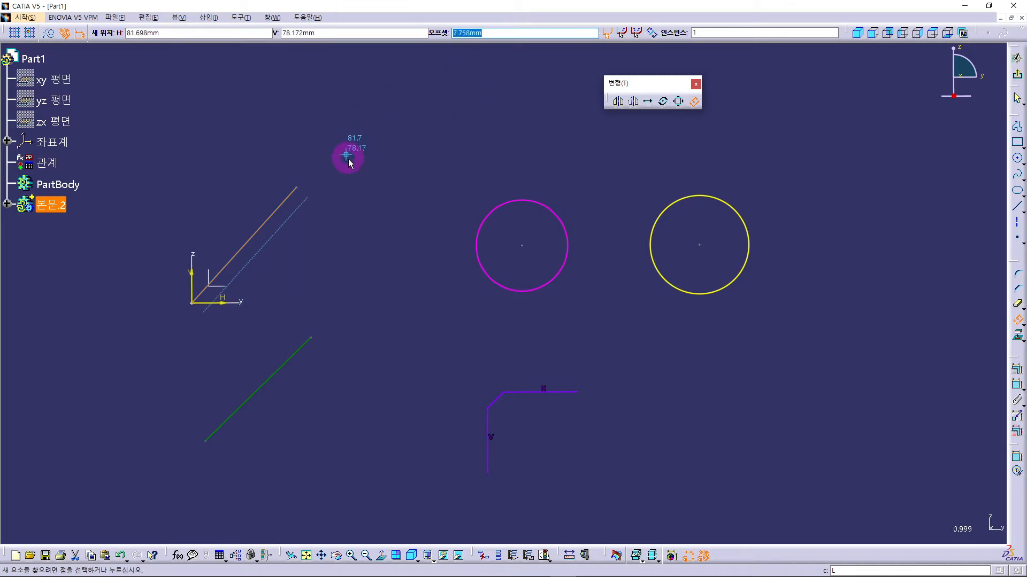
type("10")
key("Return")
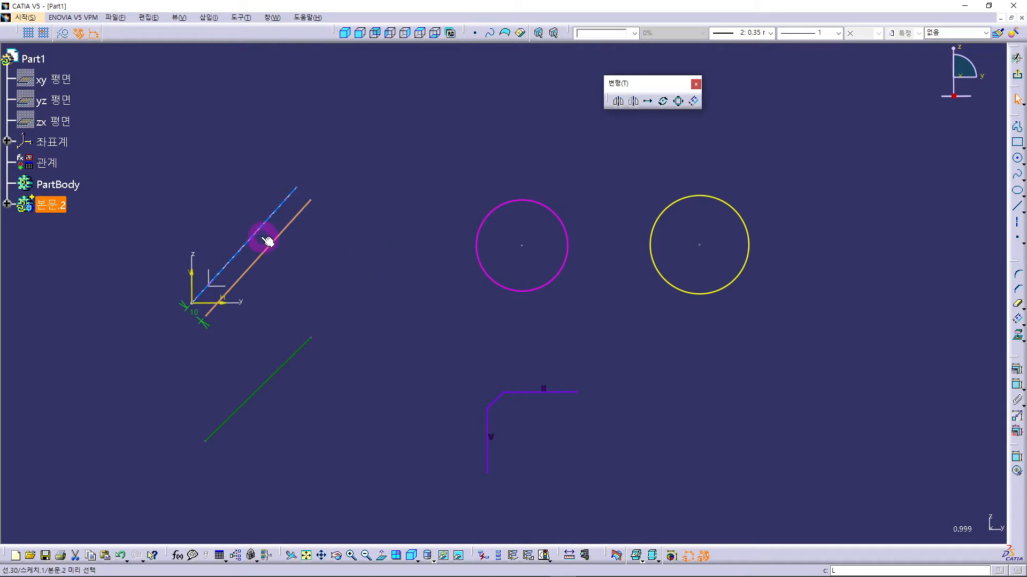
Offset the blue line on its upper-left side with 3 instances spaced 10 mm apart
left_click(277, 206)
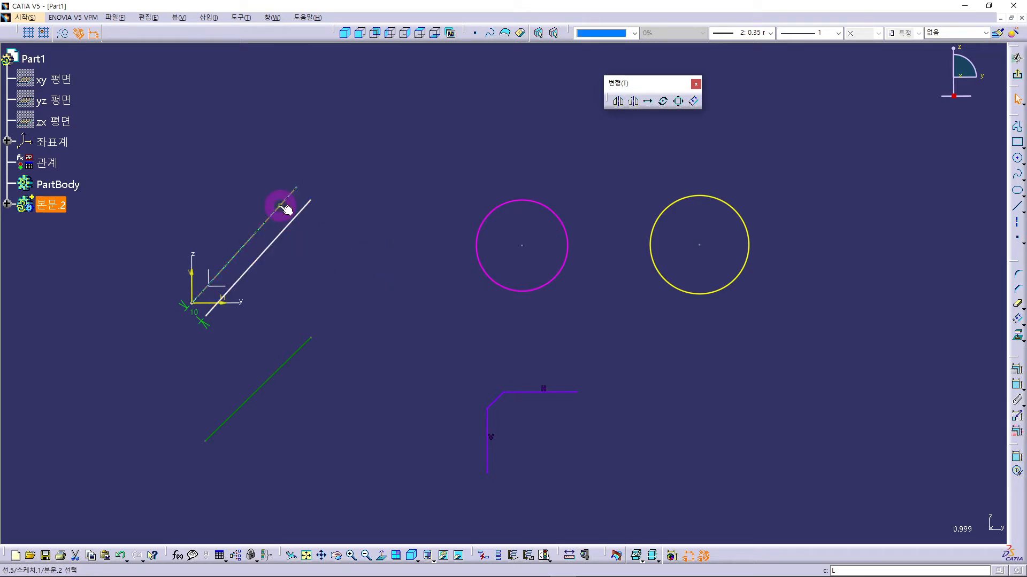
left_click(694, 101)
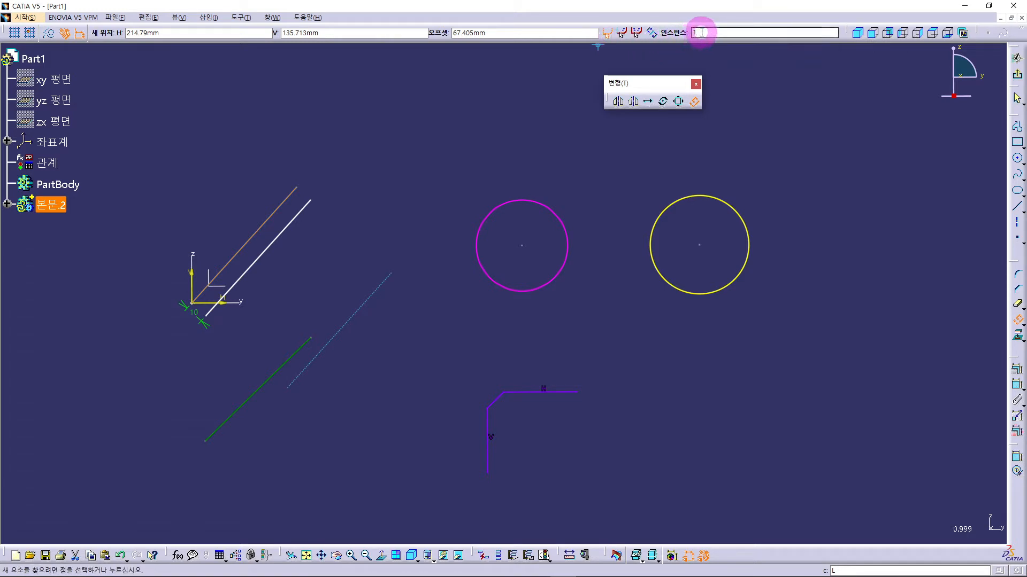
double_click(697, 32)
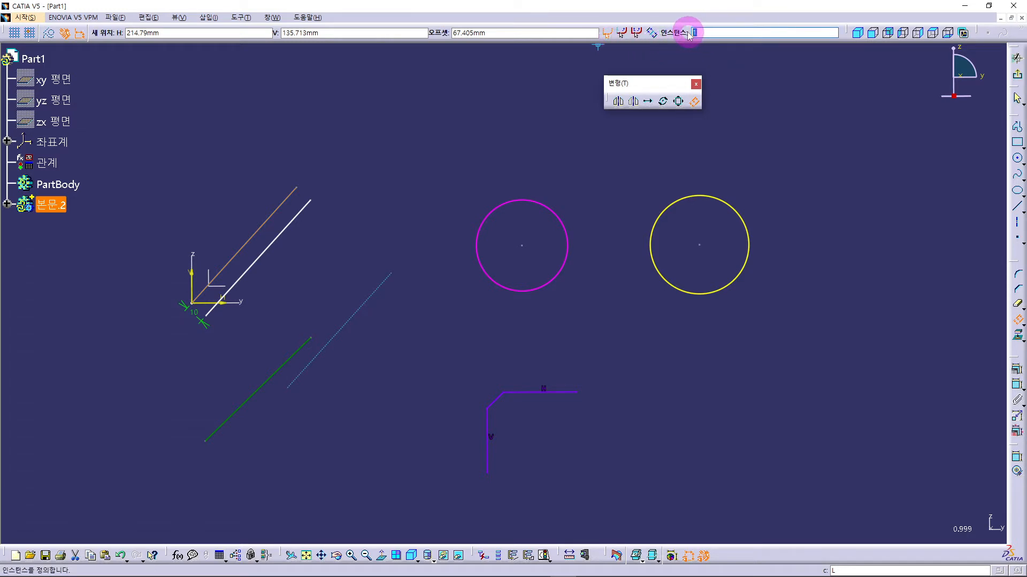
type("3")
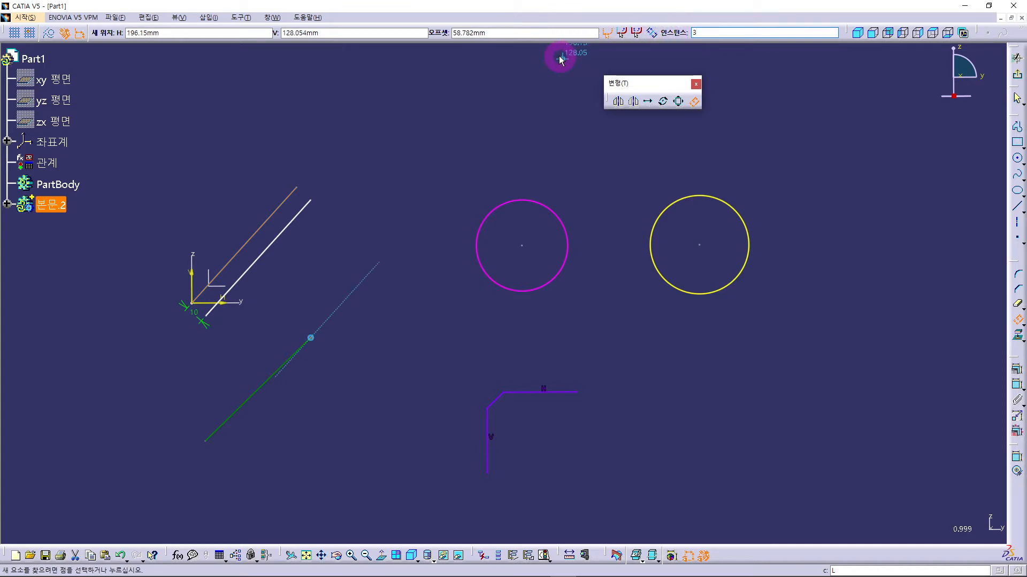
left_click(495, 32)
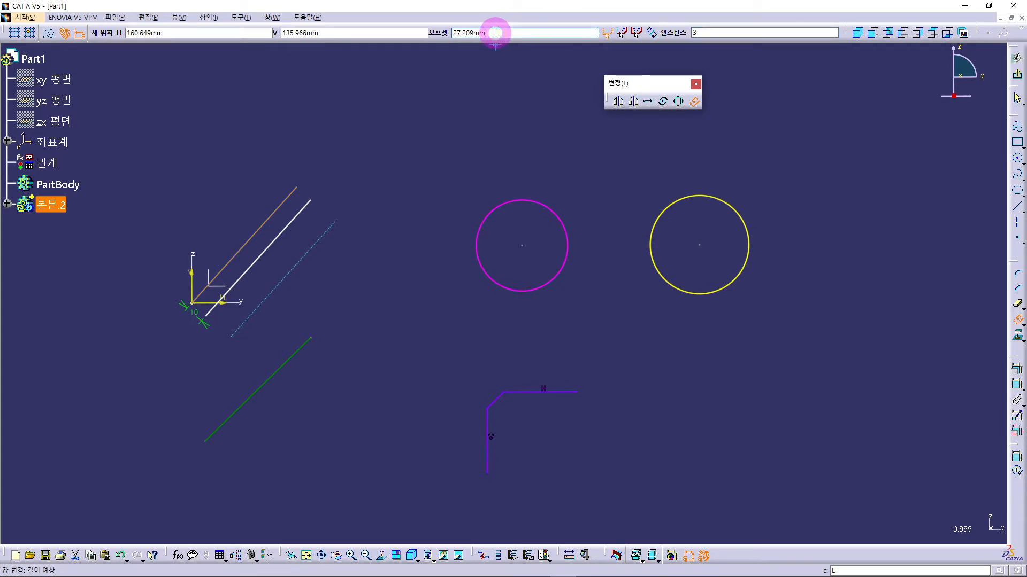
left_click_drag(496, 33, 455, 38)
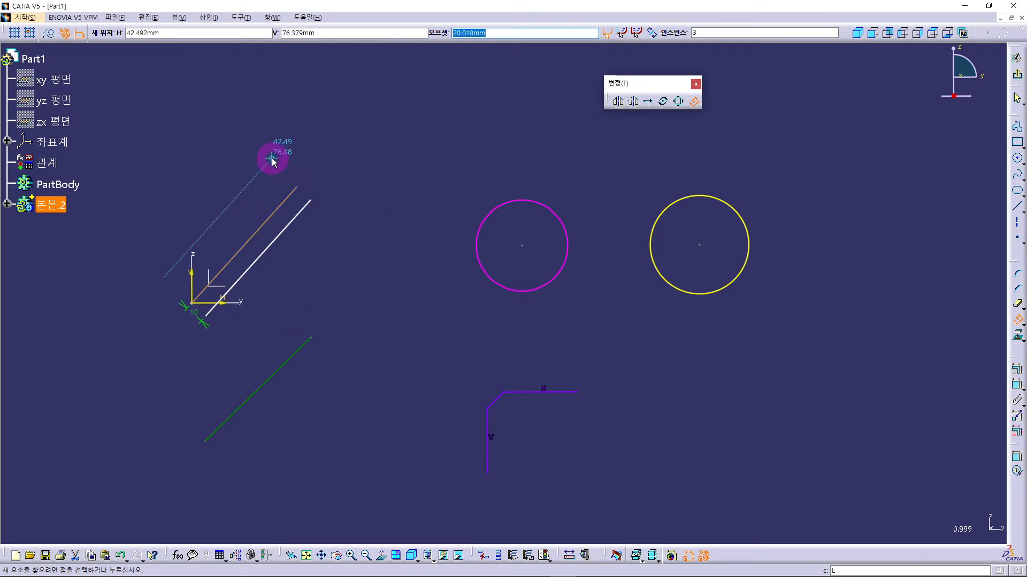
type("10")
left_click(273, 158)
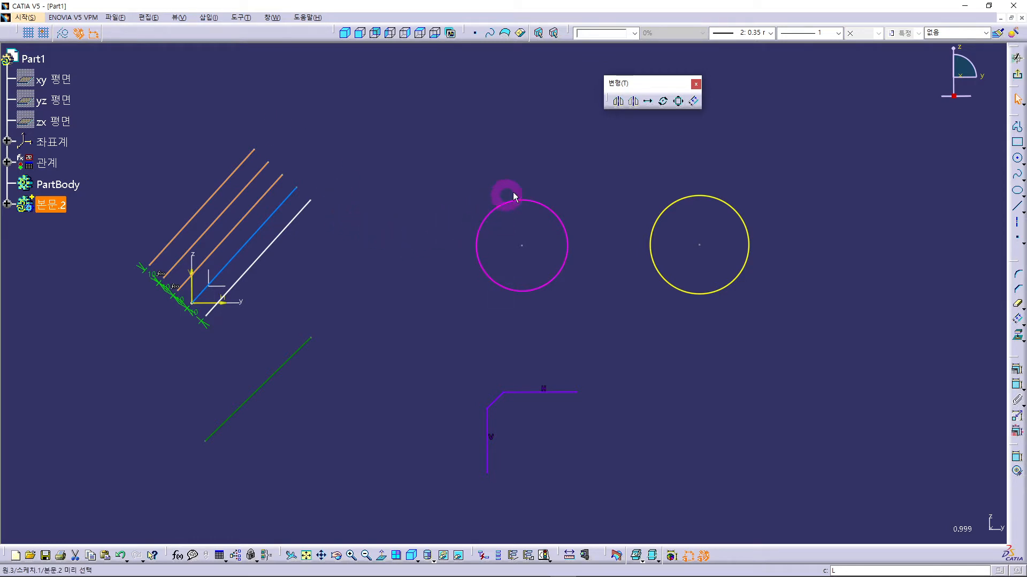
Offset the magenta circle inward by 10 mm as a single instance
left_click(567, 226)
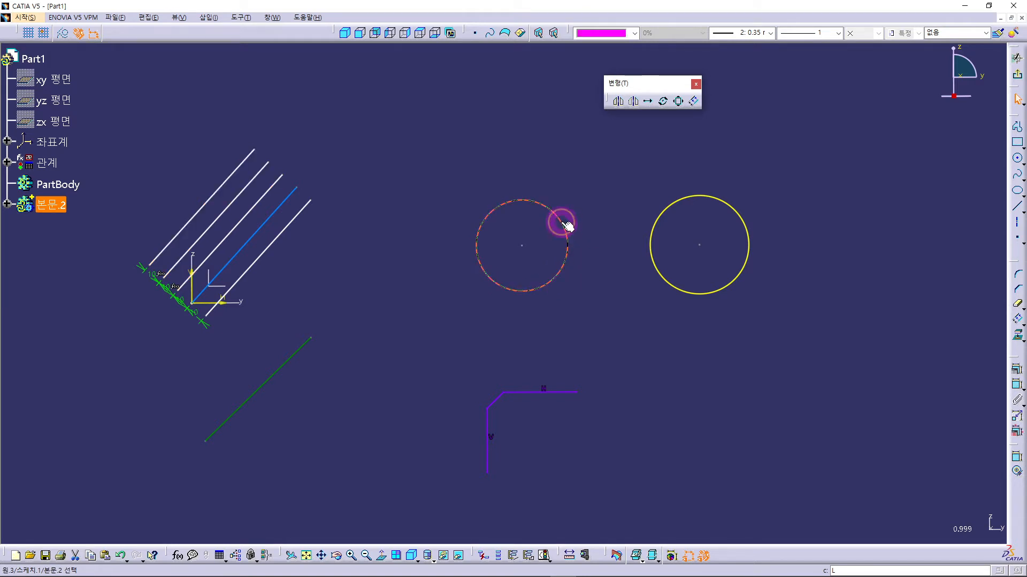
left_click(693, 102)
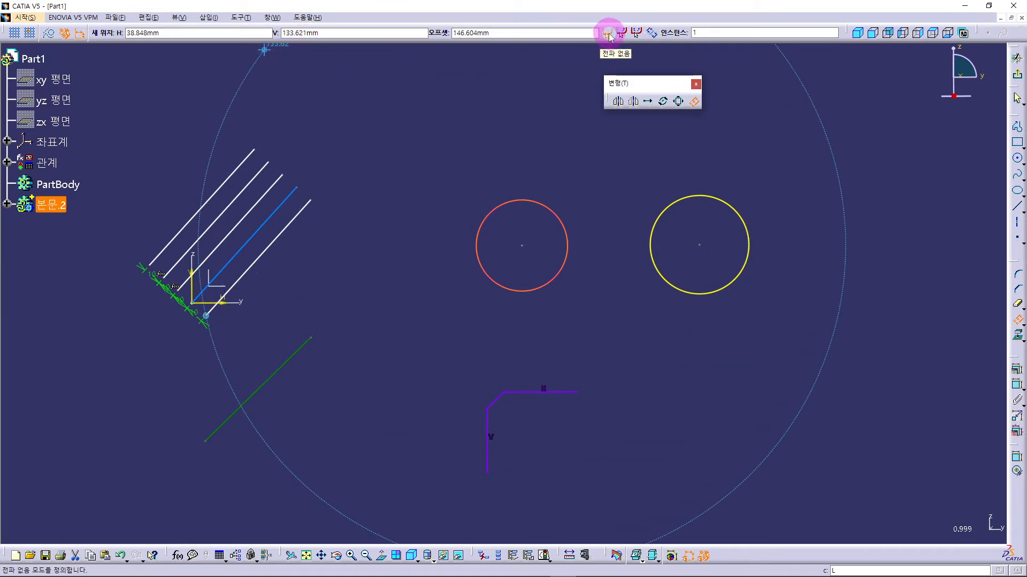
left_click(498, 32)
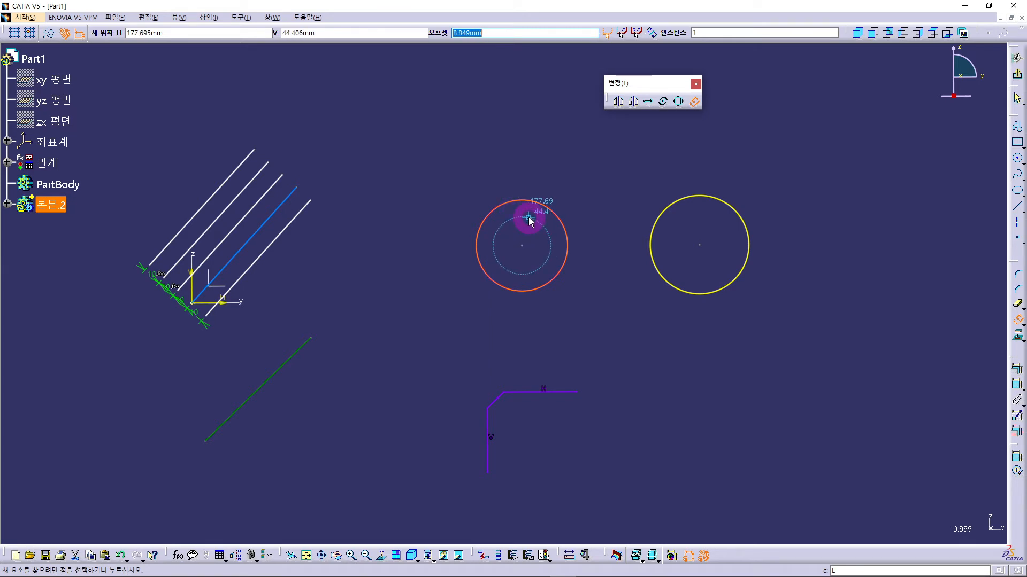
type("10")
key("Return")
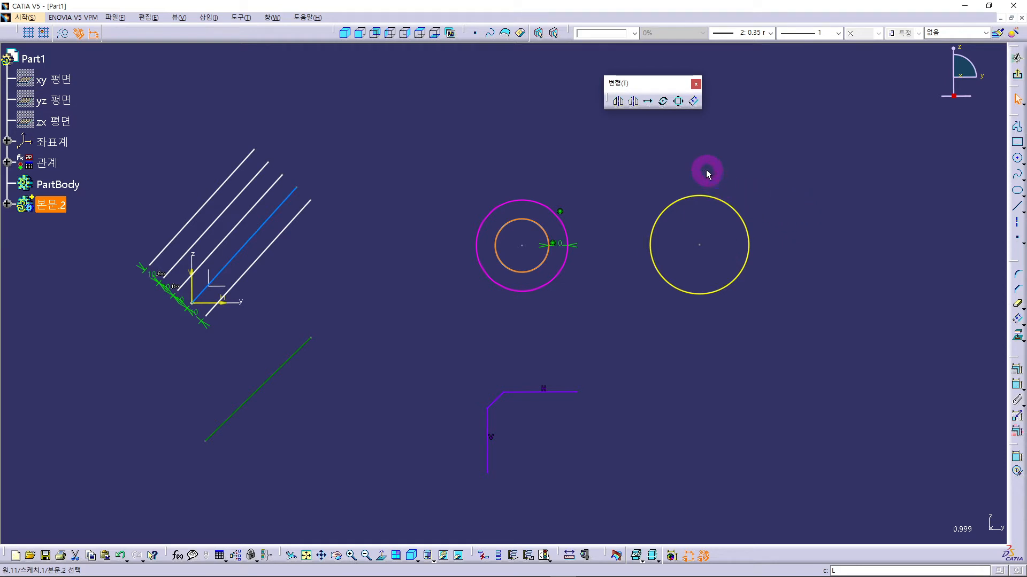
Offset the yellow circle outward with 3 instances spaced 10 mm apart
left_click(723, 196)
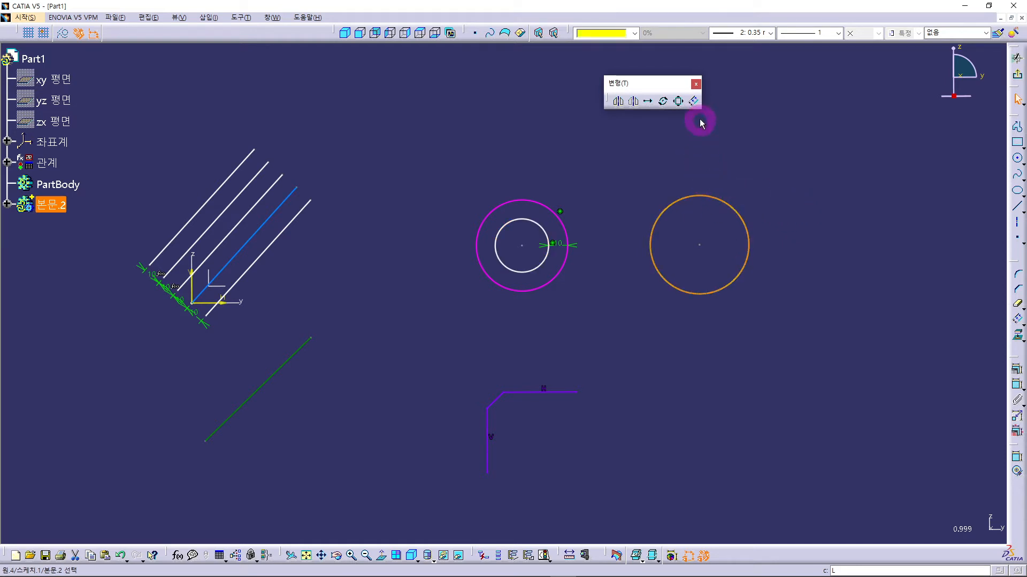
left_click(694, 101)
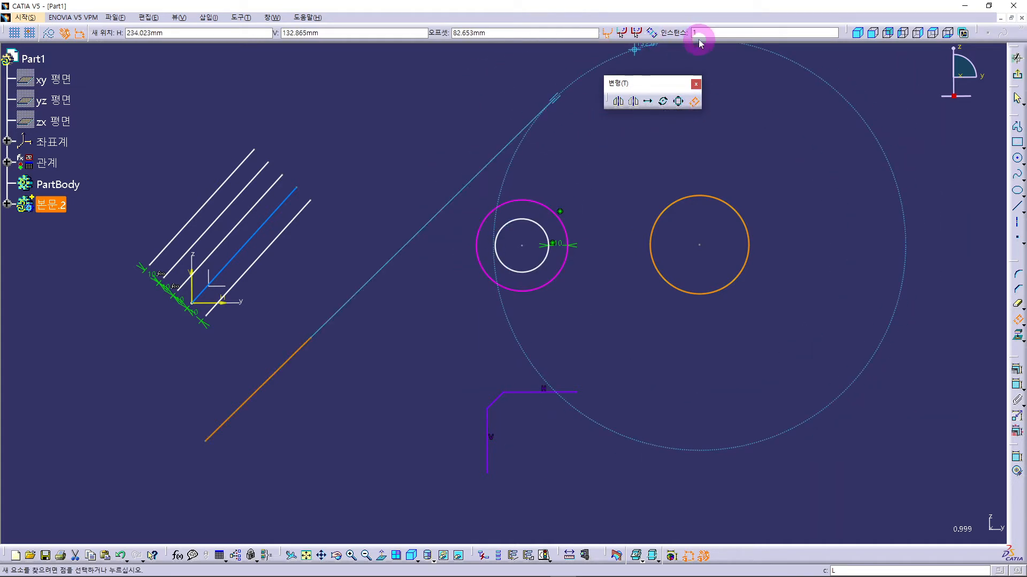
left_click(702, 33)
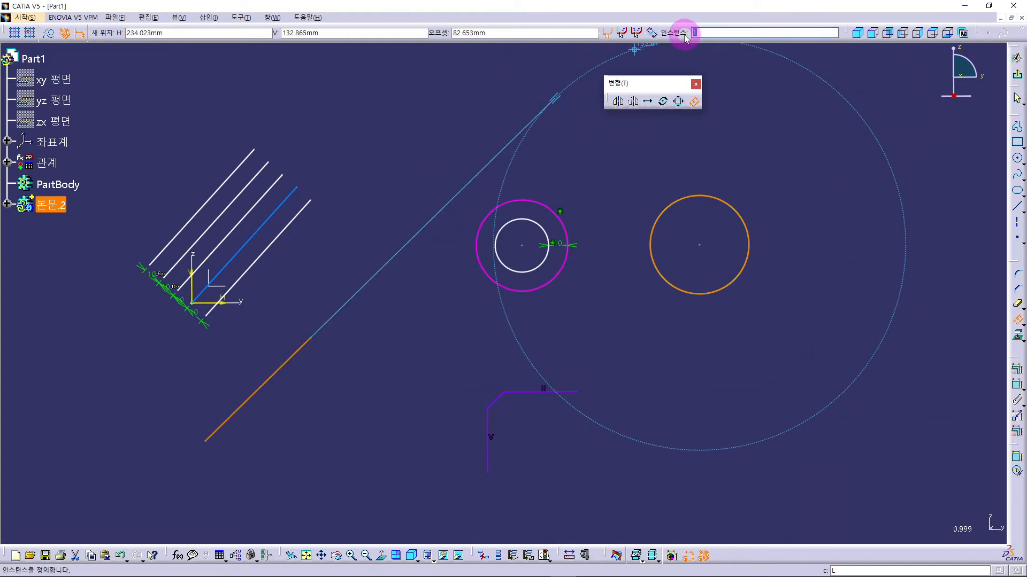
type("3")
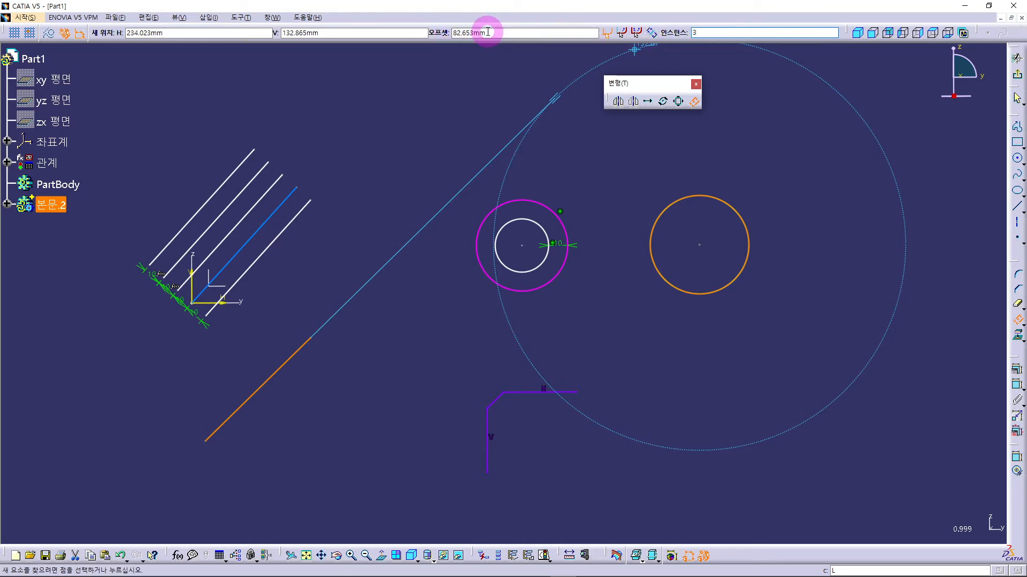
left_click_drag(487, 32, 449, 33)
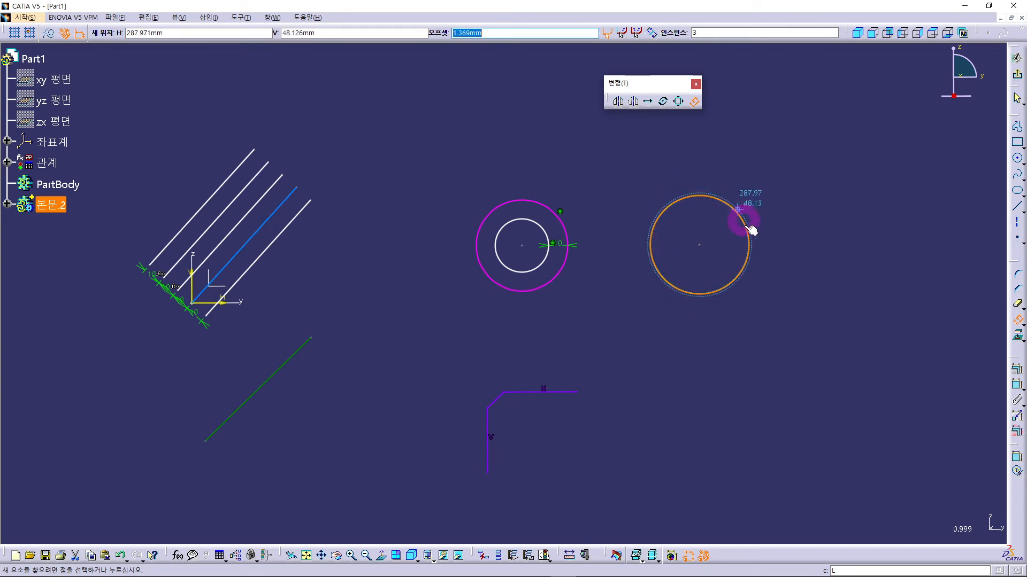
type("10")
left_click(769, 206)
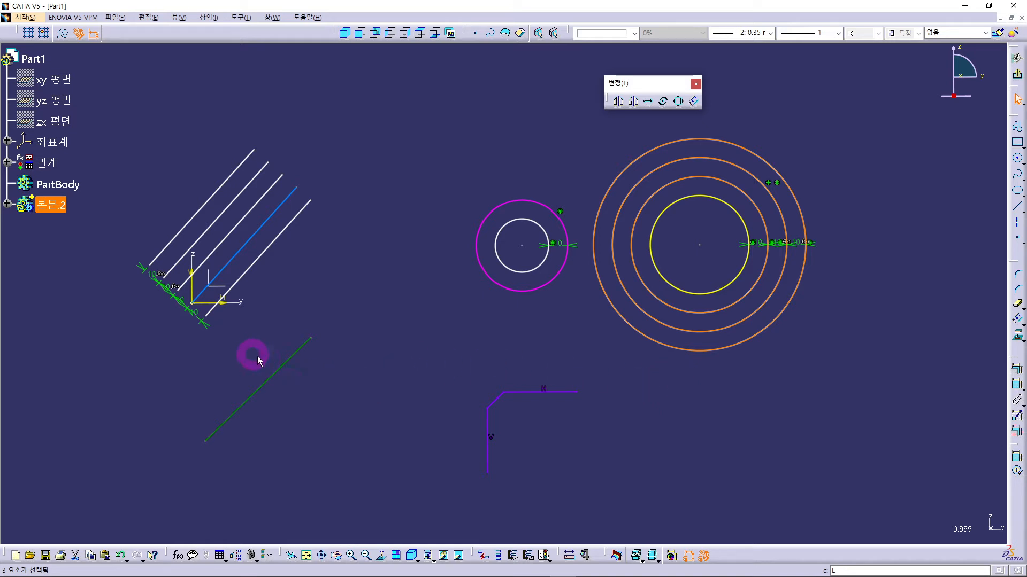
Offset the green line by 10 mm to both sides using the two-sided offset option
left_click(291, 360)
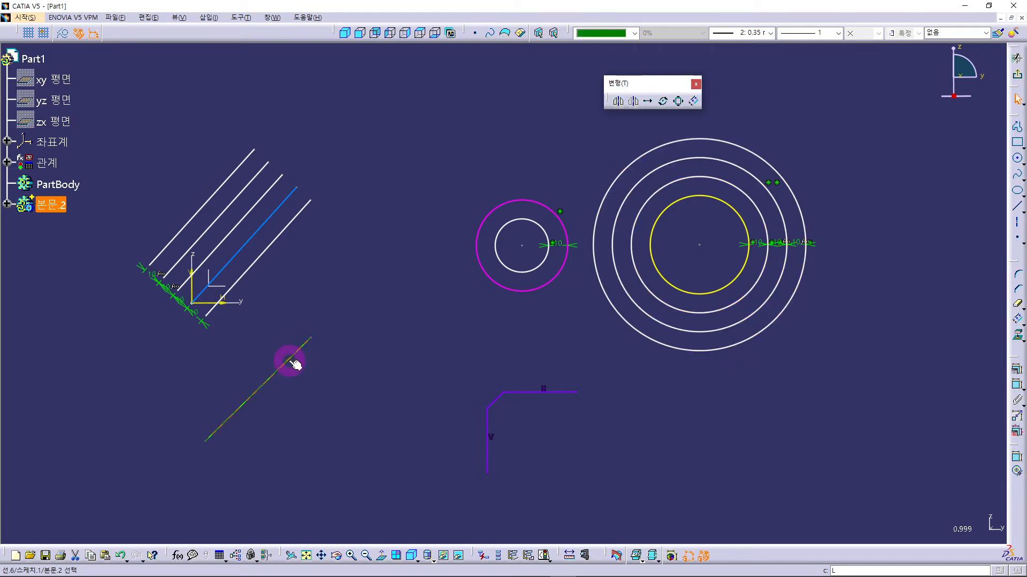
left_click(694, 102)
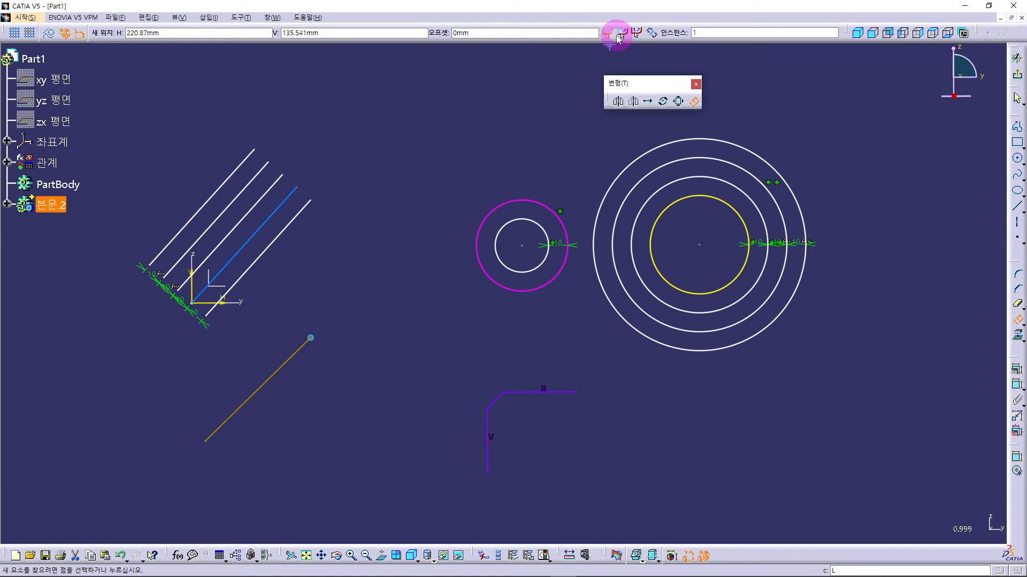
left_click(654, 34)
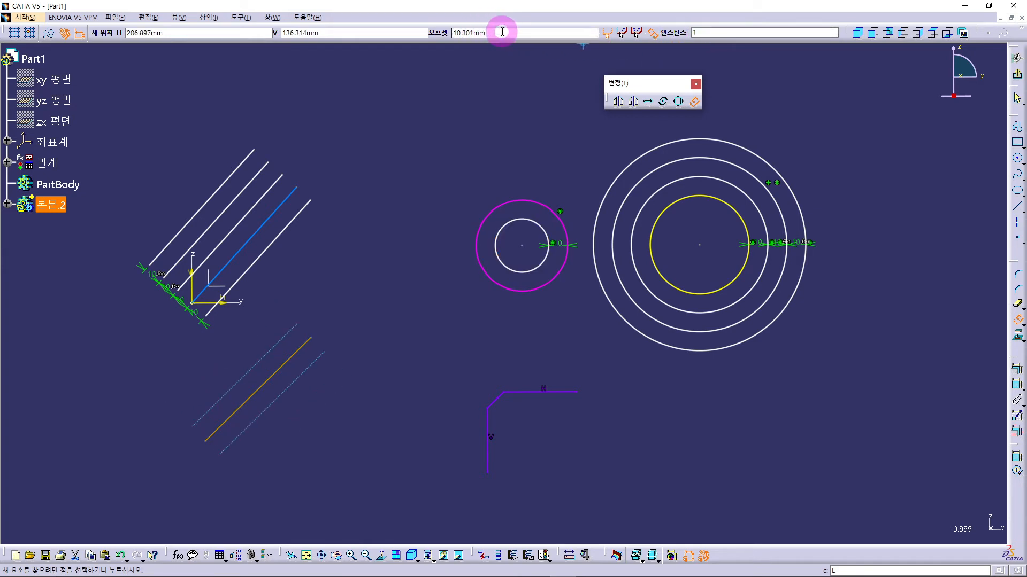
left_click(452, 34)
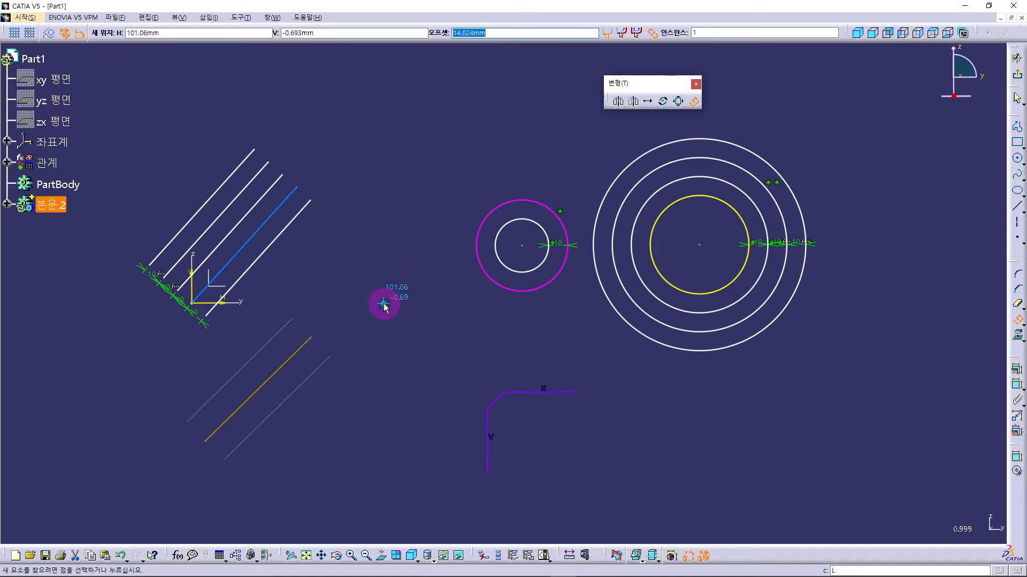
type("10")
key("Return")
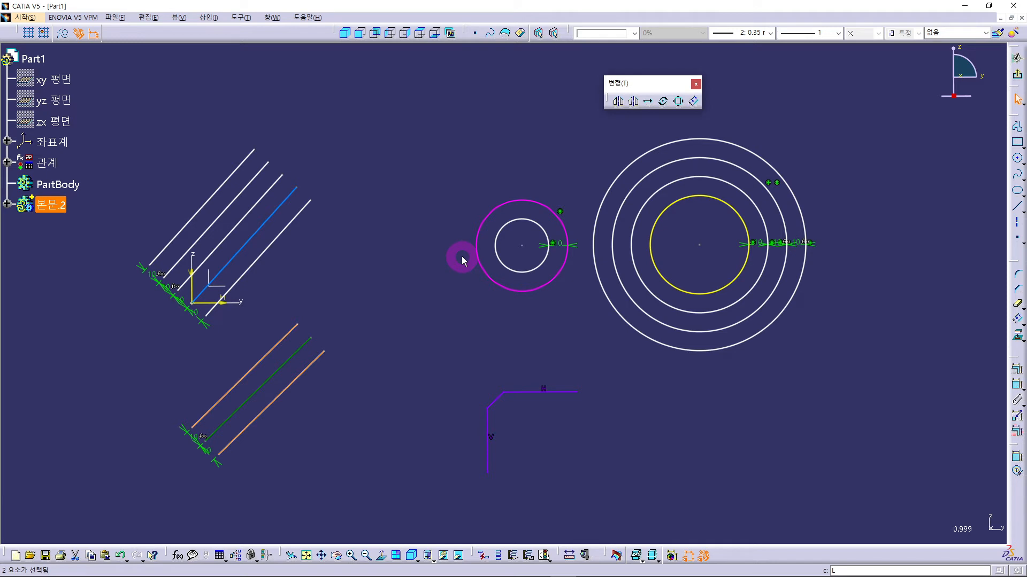
Delete the inner offset circle inside the magenta circle
left_click(555, 287)
left_click(542, 261)
key("Delete")
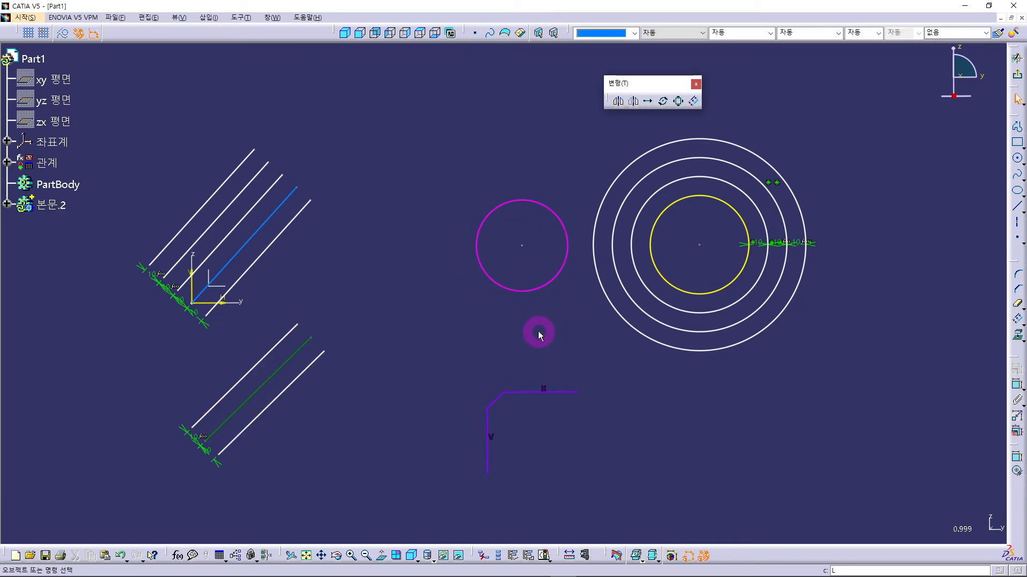
Offset the magenta circle by 10 mm to both sides using the two-sided offset option
left_click(515, 291)
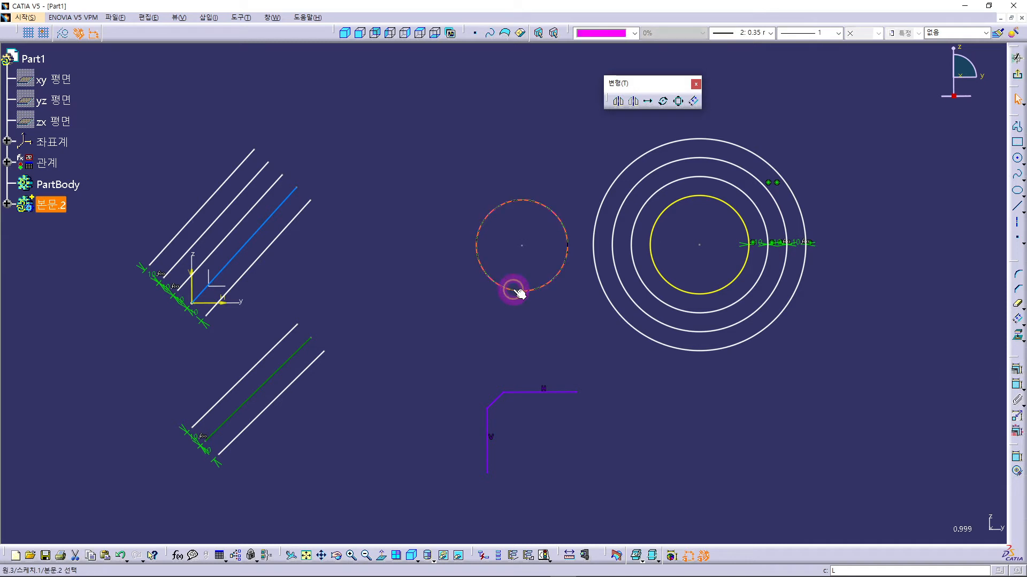
left_click(693, 101)
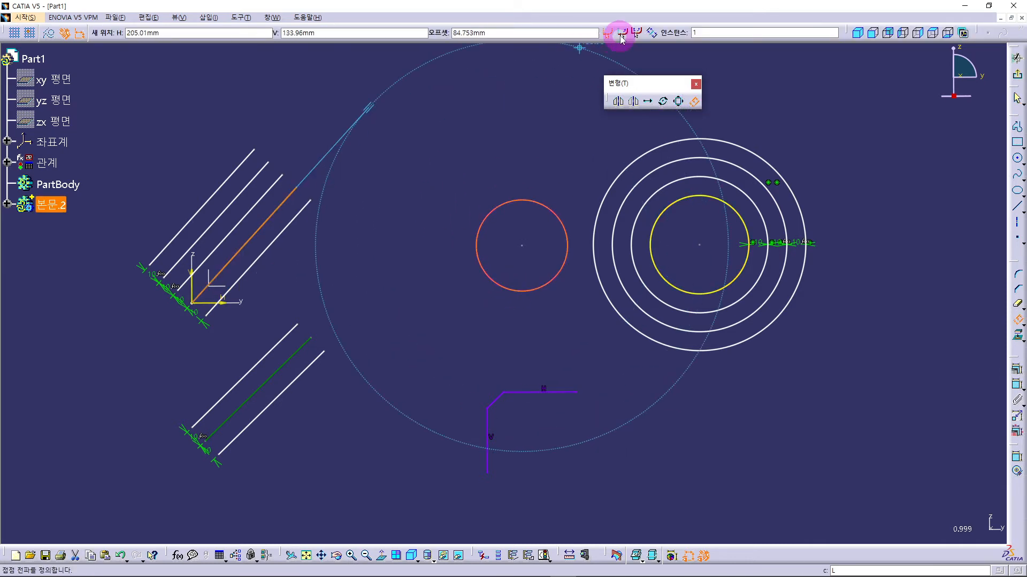
left_click(652, 34)
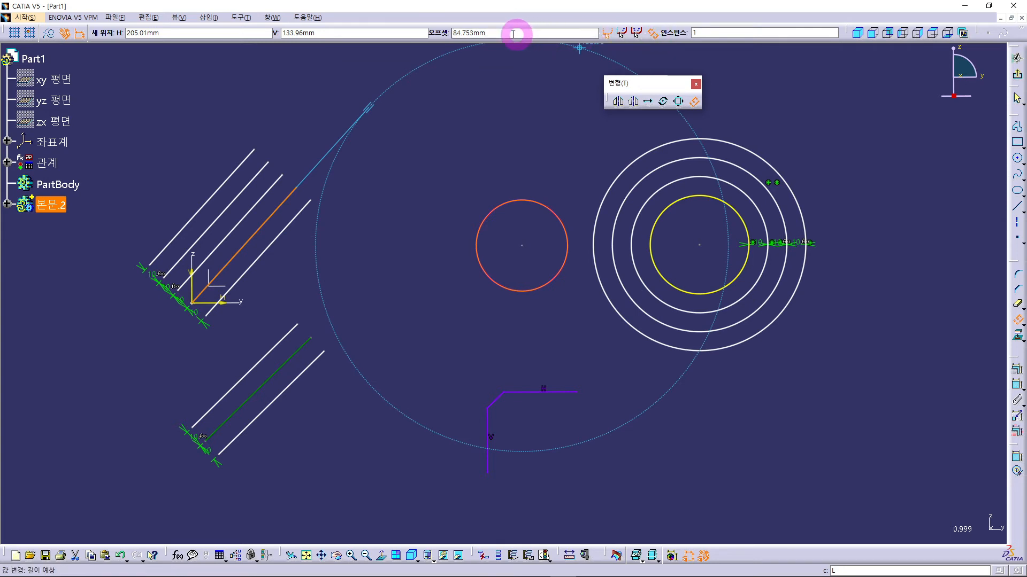
double_click(475, 33)
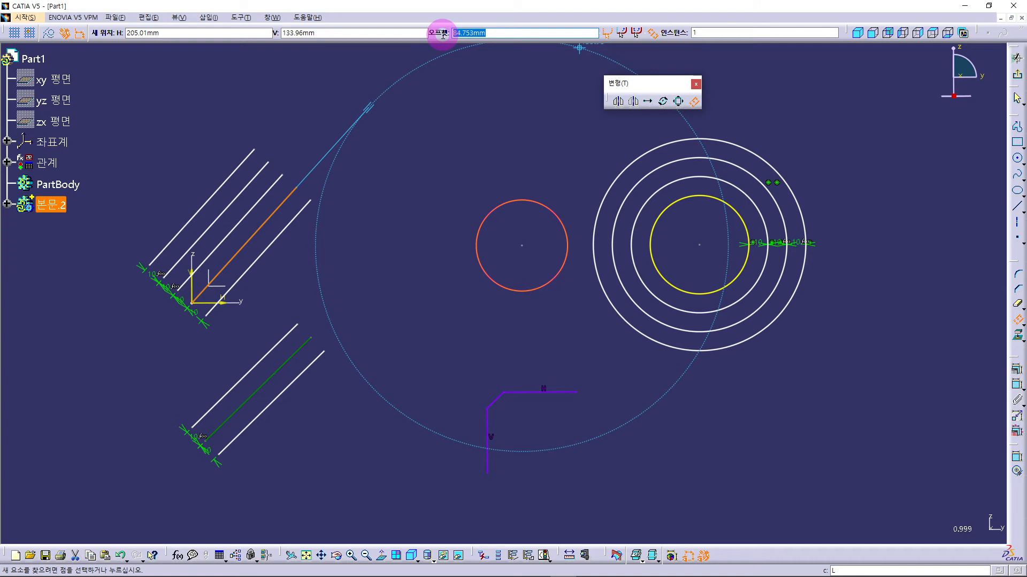
type("10")
key("Return")
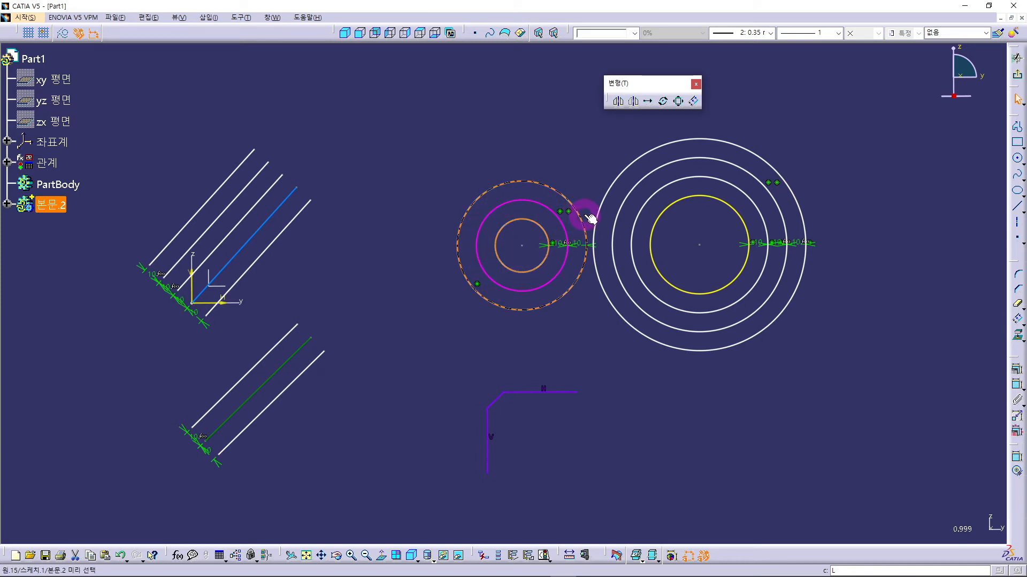
left_click(405, 212)
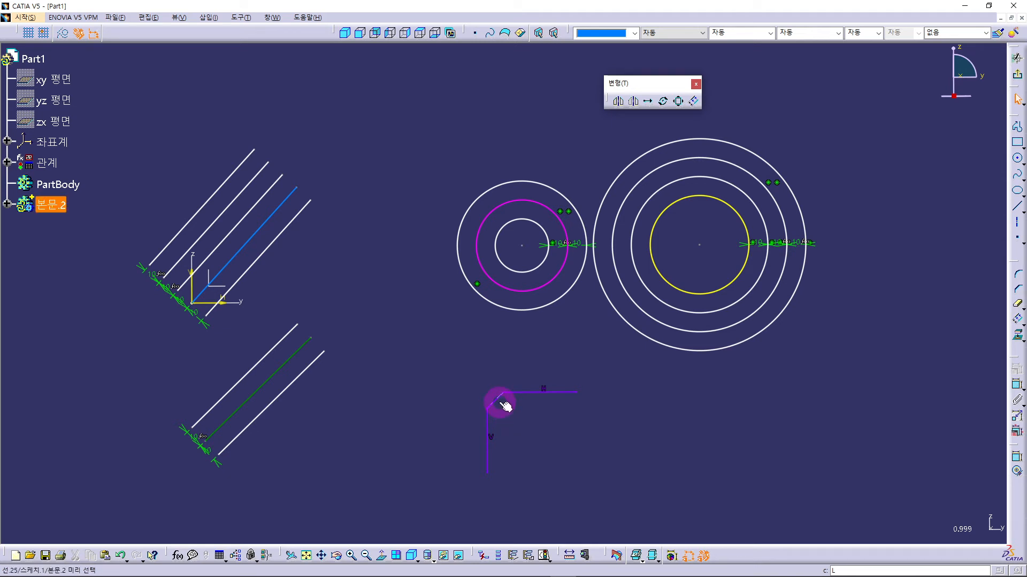
Offset the slanted line of the purple profile by 10 mm toward the inside of the corner using tangent propagation
left_click(500, 402)
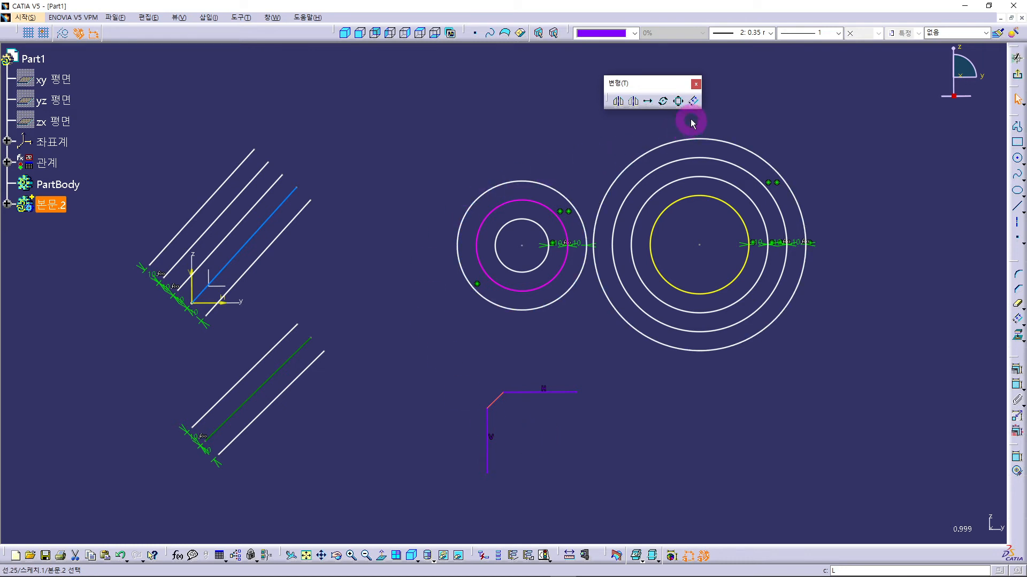
left_click(694, 102)
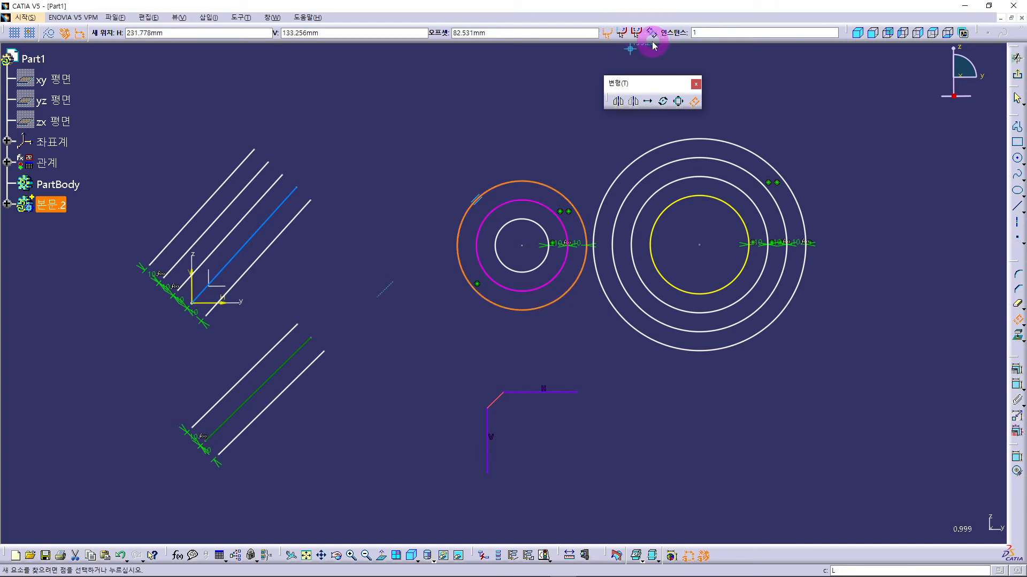
left_click(623, 35)
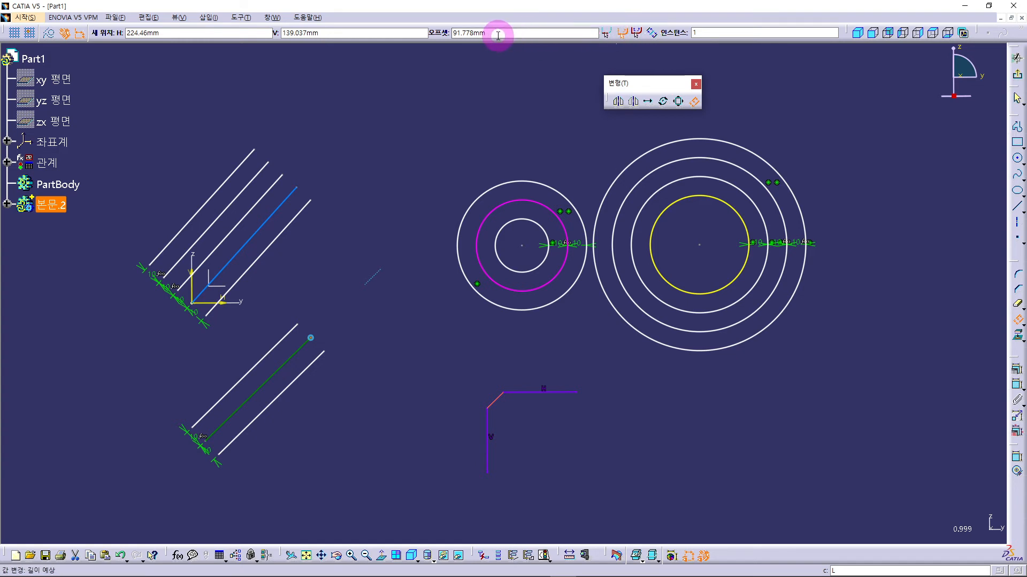
left_click(497, 32)
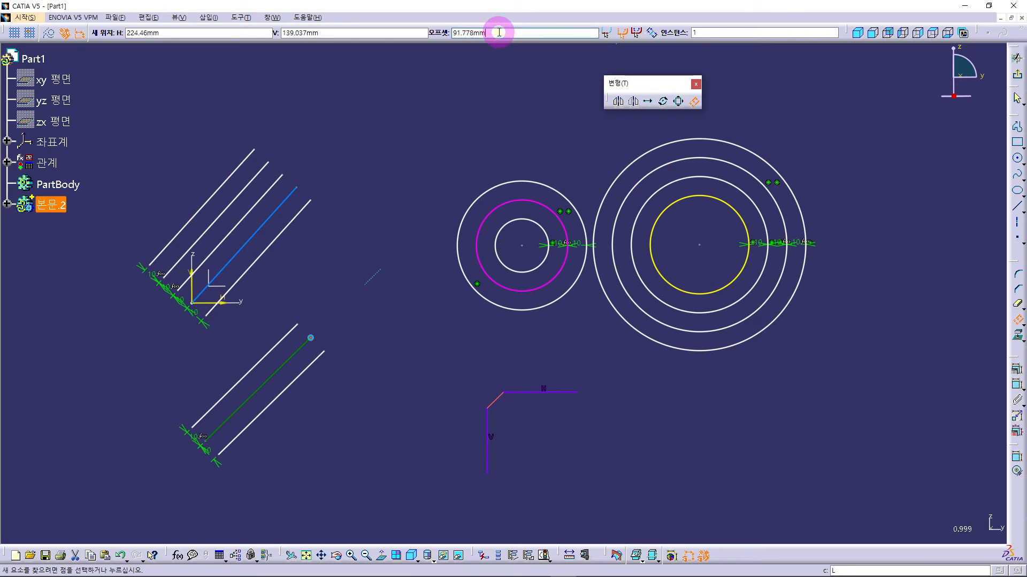
left_click_drag(498, 32, 451, 33)
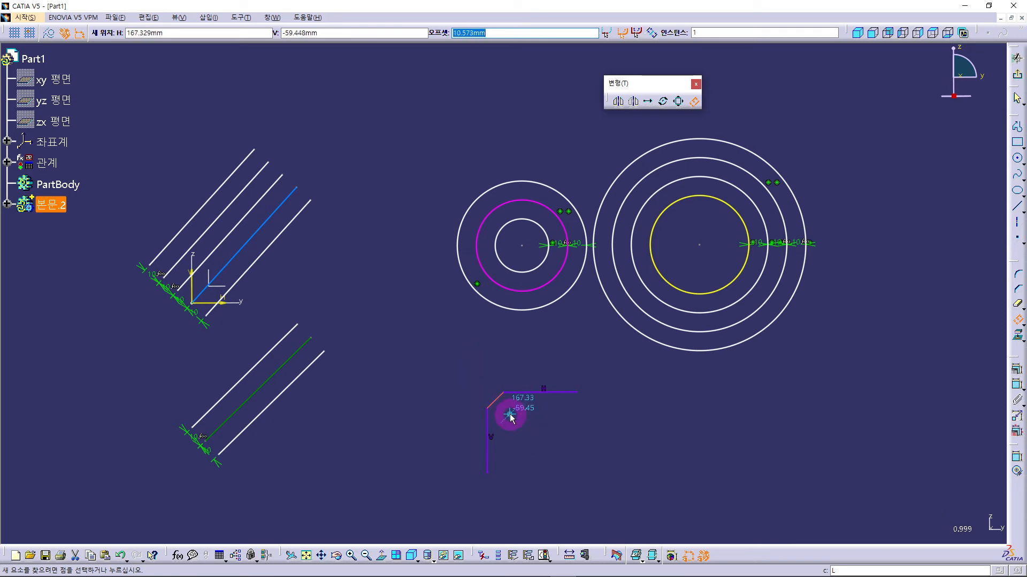
type("10")
key("Return")
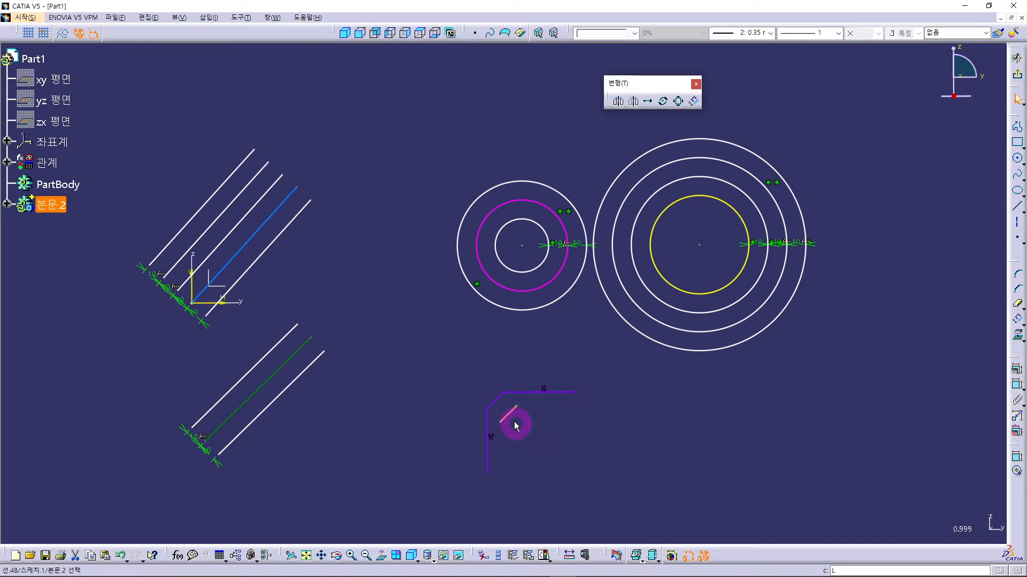
left_click(506, 410)
left_click(554, 435)
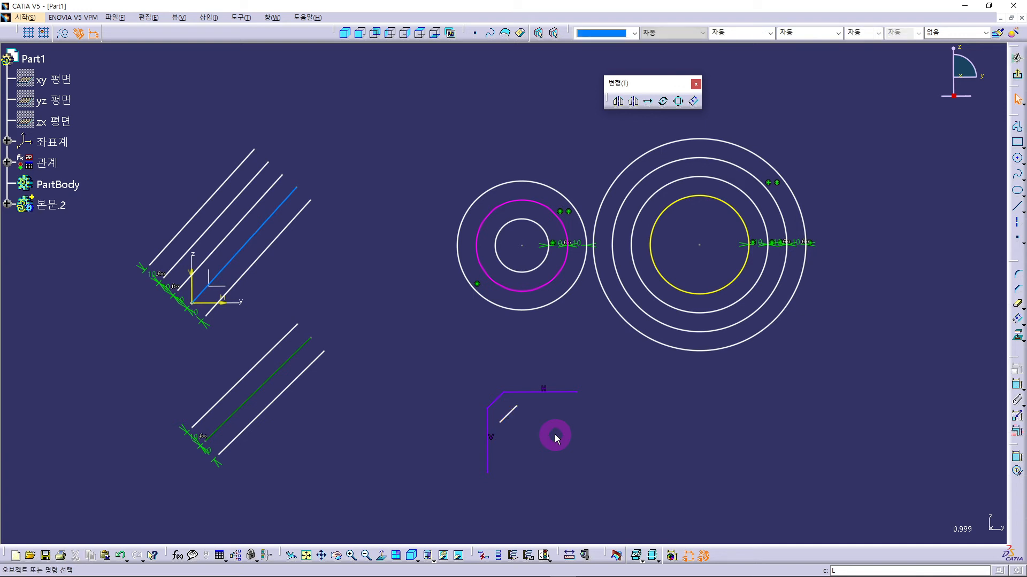
Offset the whole connected purple profile outward by 10 mm from its slanted line using point propagation
left_click(501, 401)
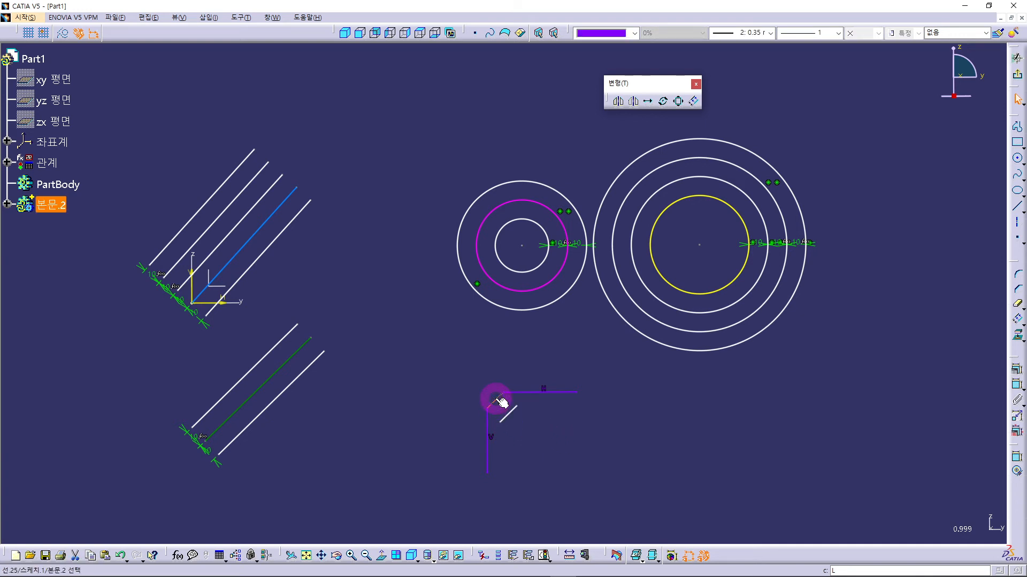
left_click(694, 100)
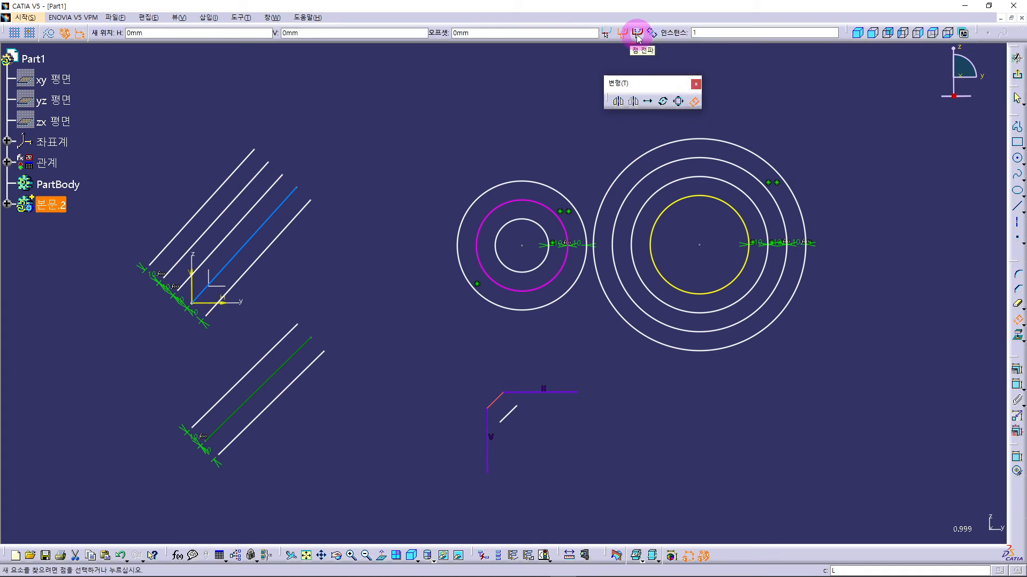
left_click(637, 33)
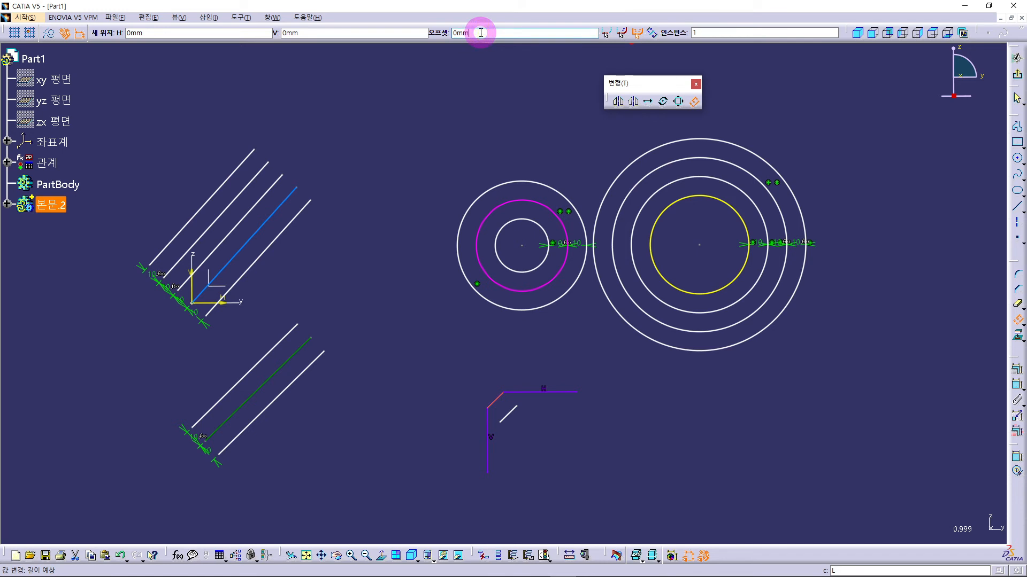
left_click_drag(481, 33, 448, 34)
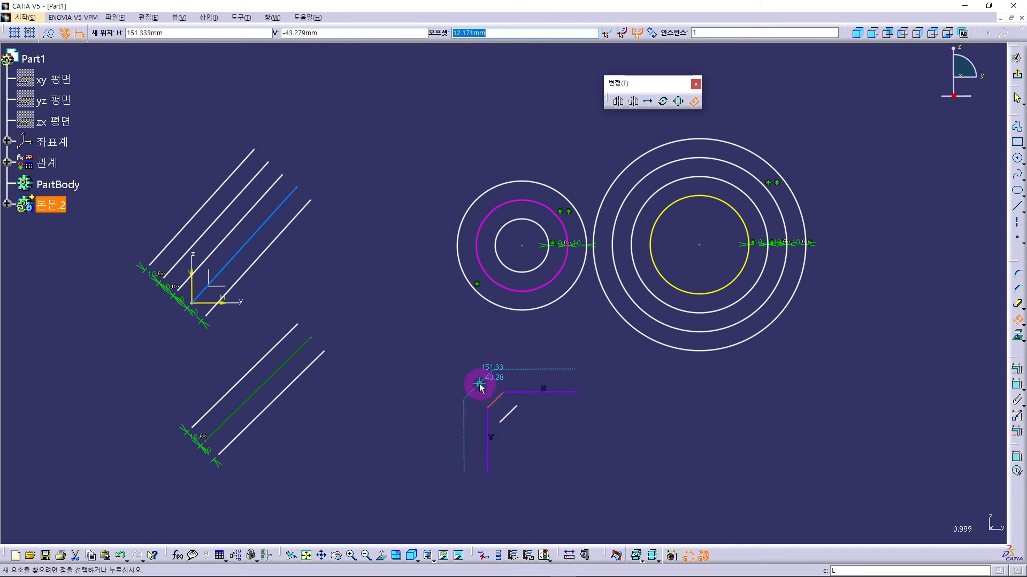
type("10")
key("Return")
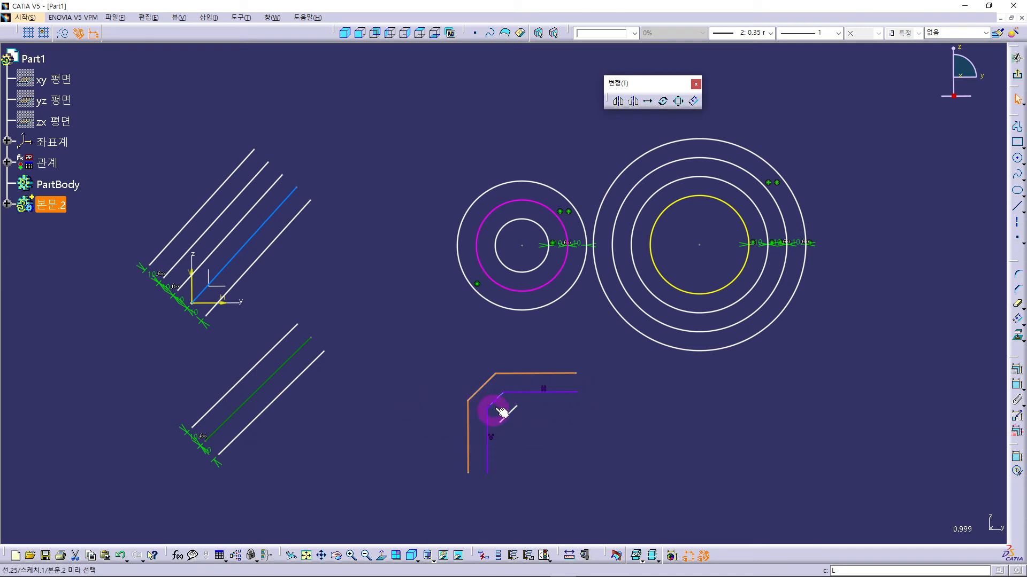
left_click(576, 372)
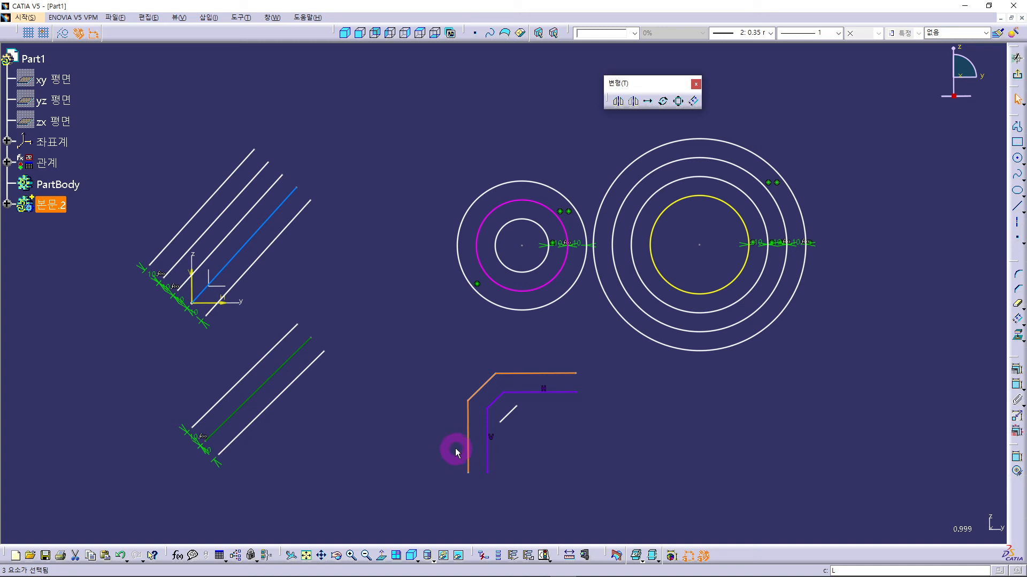
Preview an offset of the new outer profile and review the no, tangent and point propagation and two-sided options
left_click(695, 102)
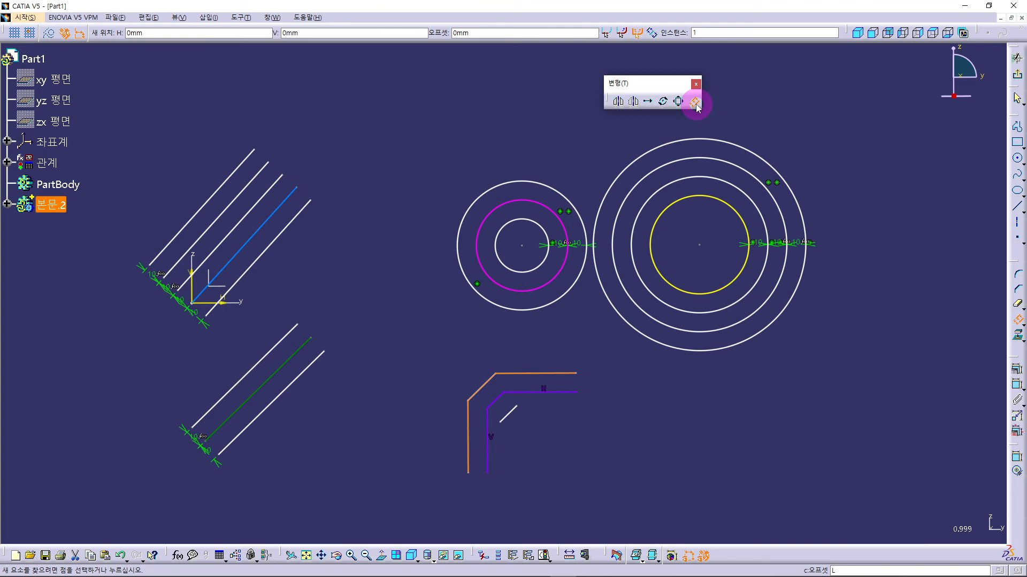
left_click(607, 36)
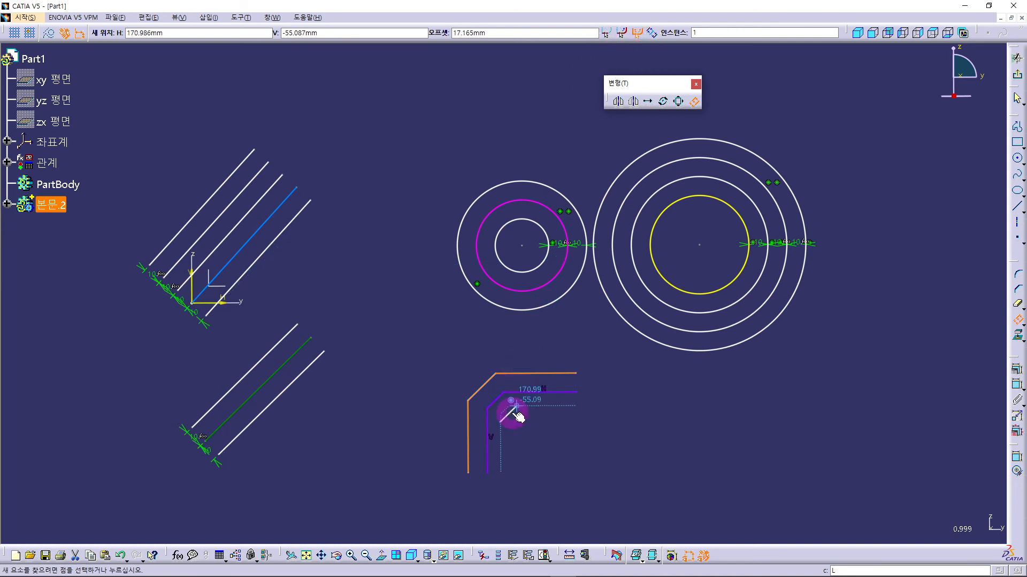
left_click(622, 34)
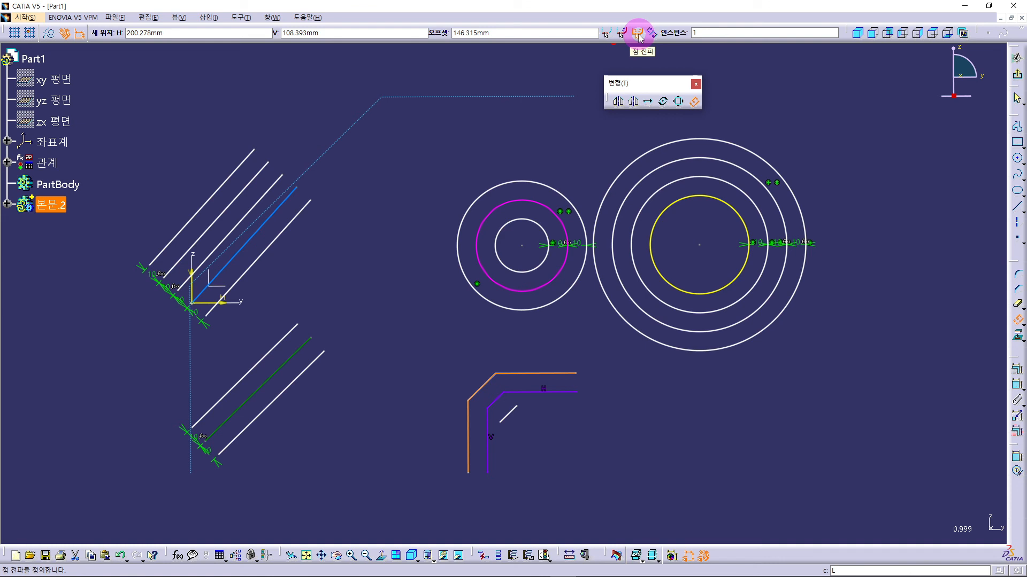
left_click(638, 33)
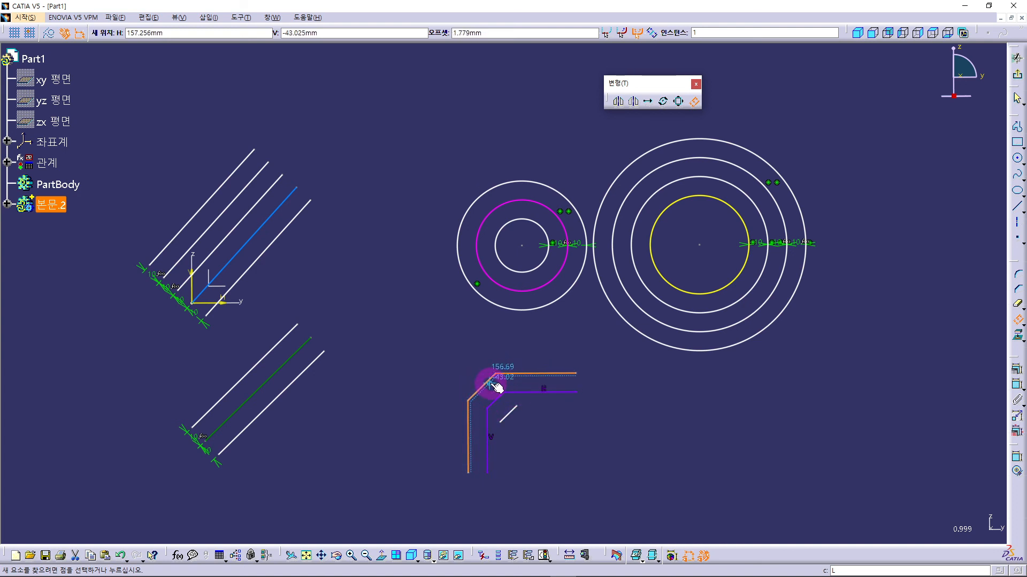
left_click(651, 34)
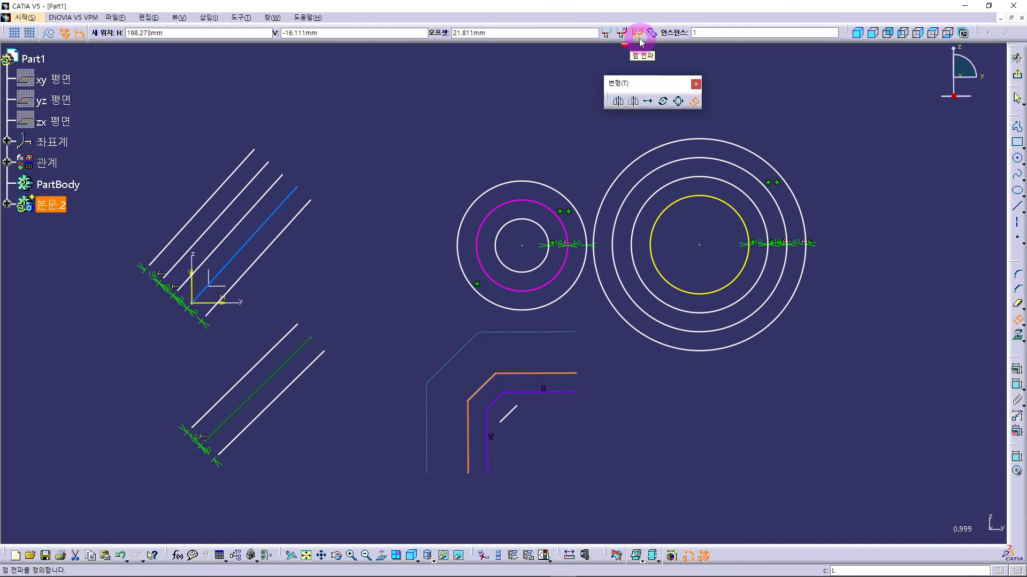
left_click(623, 33)
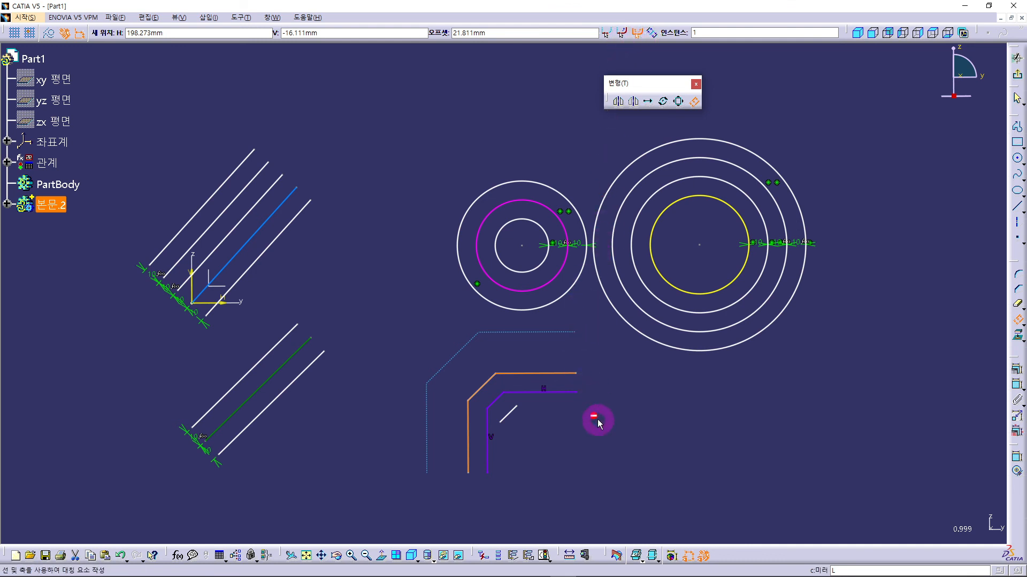